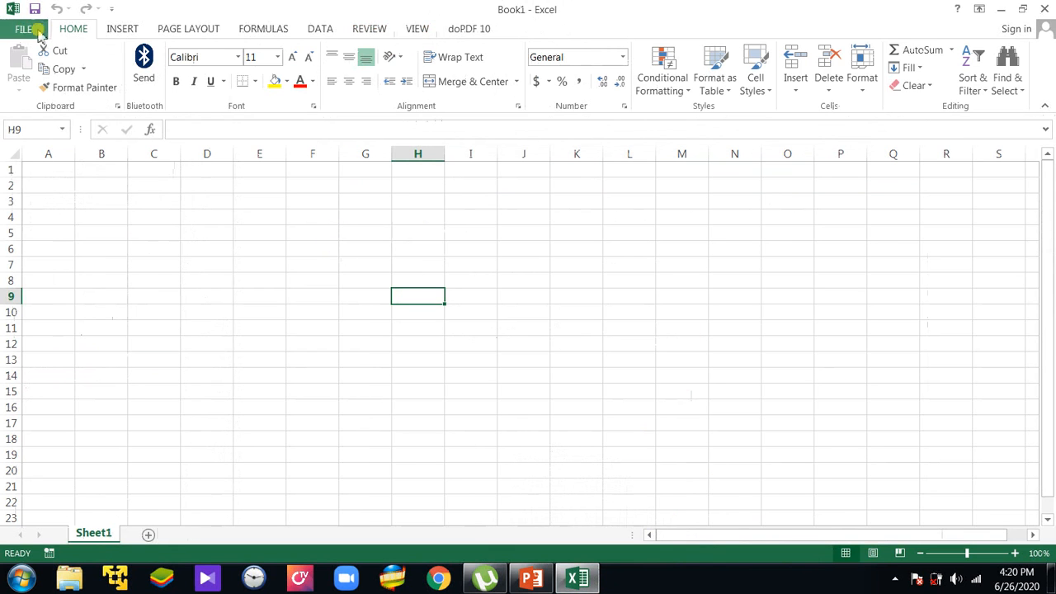
Step: Open the recent workbook MGNT425_19-20-04 and create a new blank workbook
{"action": "left_click", "coordinate": [33, 29]}
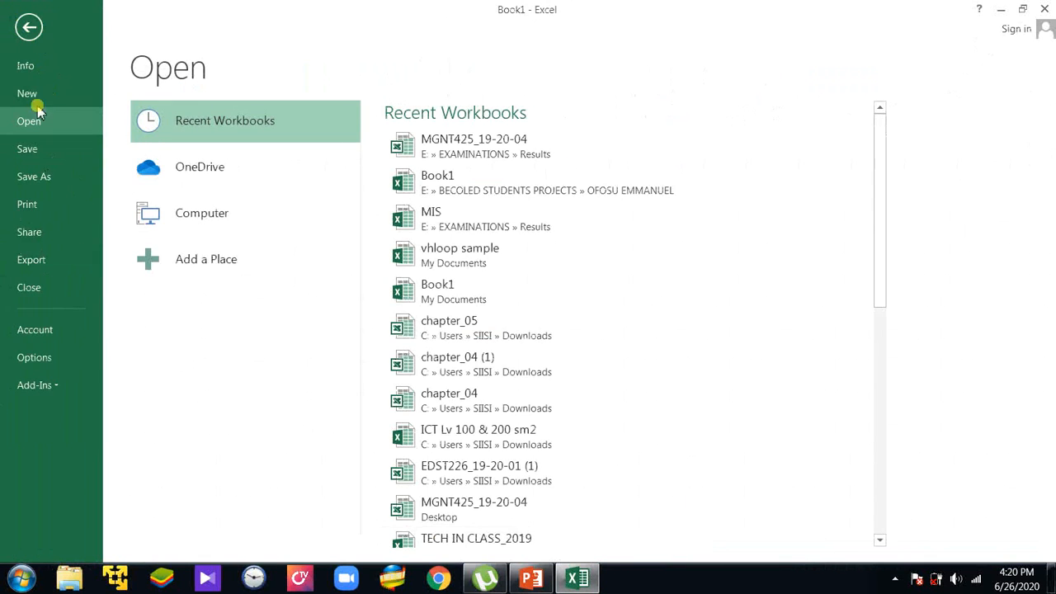
{"action": "left_click", "coordinate": [466, 141]}
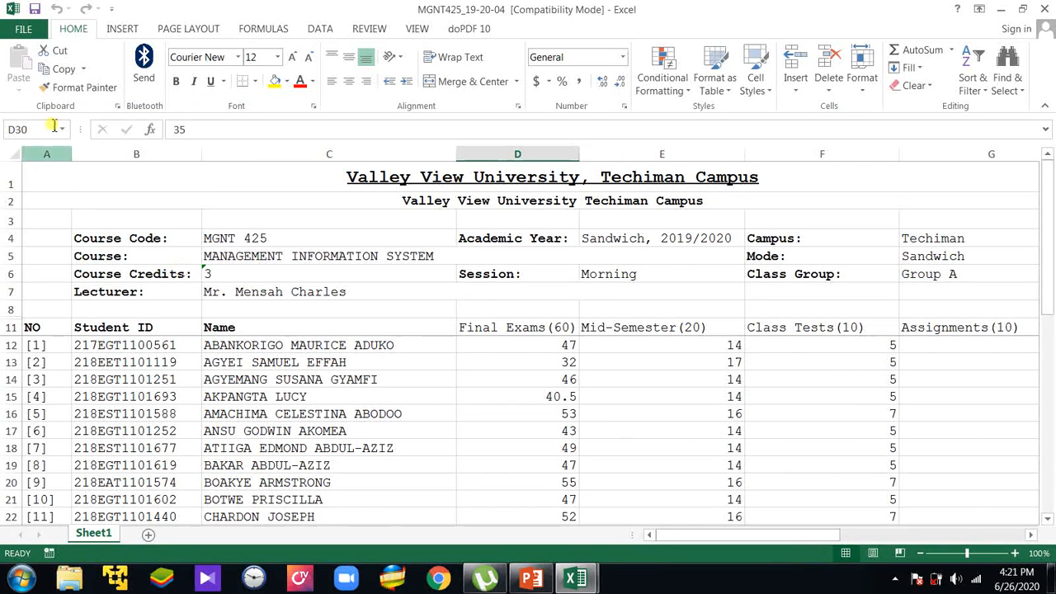
{"action": "left_click", "coordinate": [25, 30]}
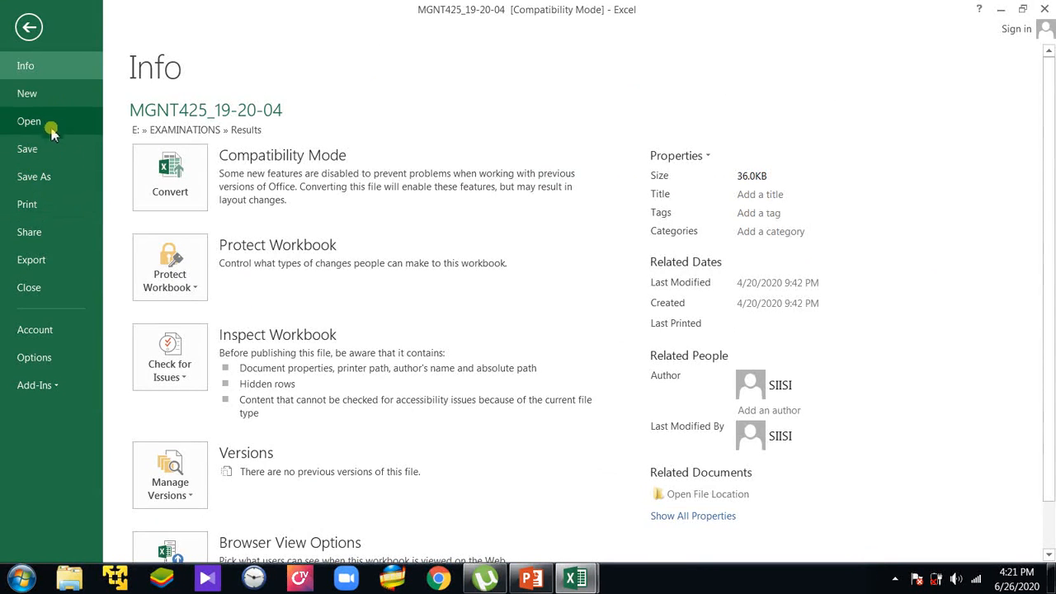
{"action": "left_click", "coordinate": [55, 99]}
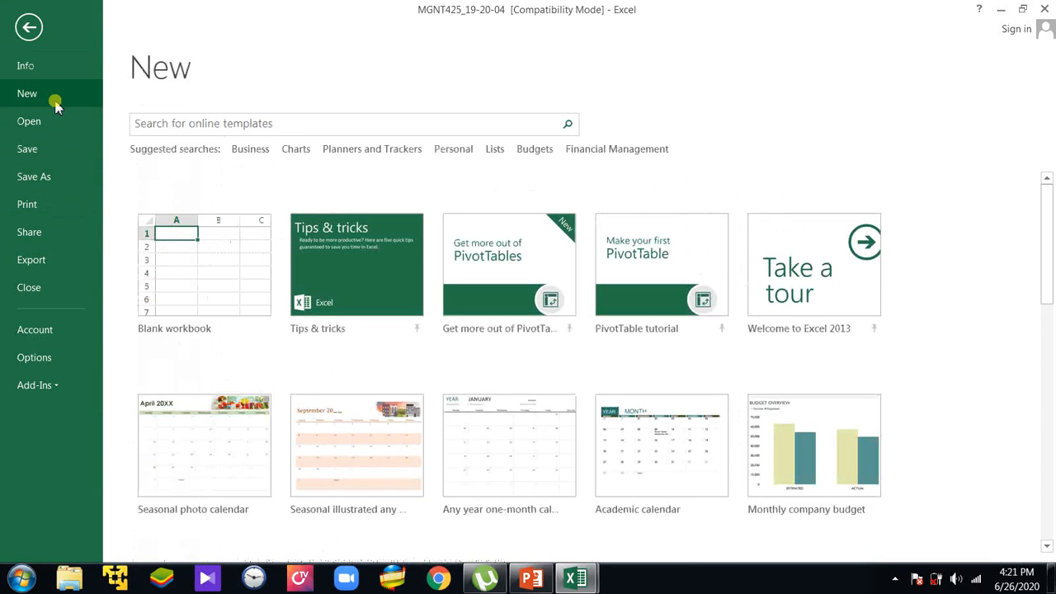
{"action": "left_click", "coordinate": [203, 245]}
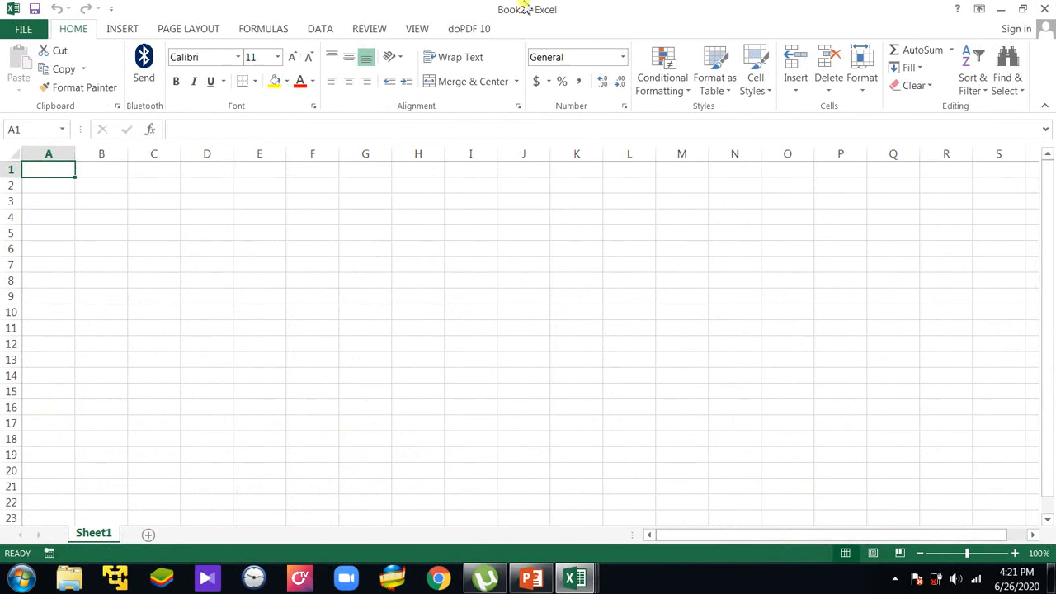
Step: Close the MGNT425_19-20-04 and Book2 workbooks, leaving the original Book1 open
{"action": "mouse_move", "coordinate": [583, 585]}
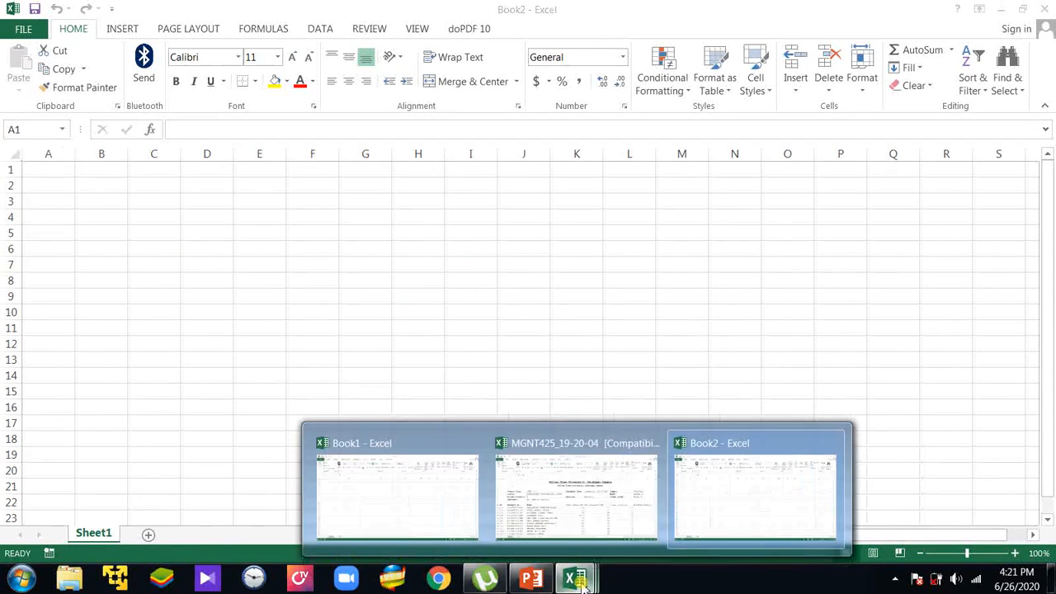
{"action": "left_click", "coordinate": [652, 441]}
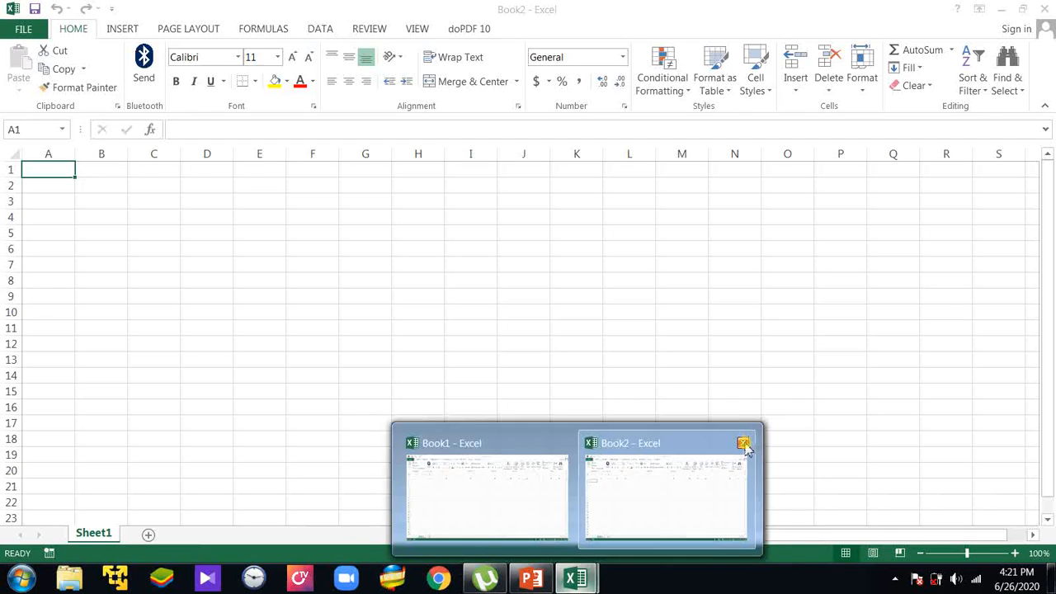
{"action": "left_click", "coordinate": [744, 443]}
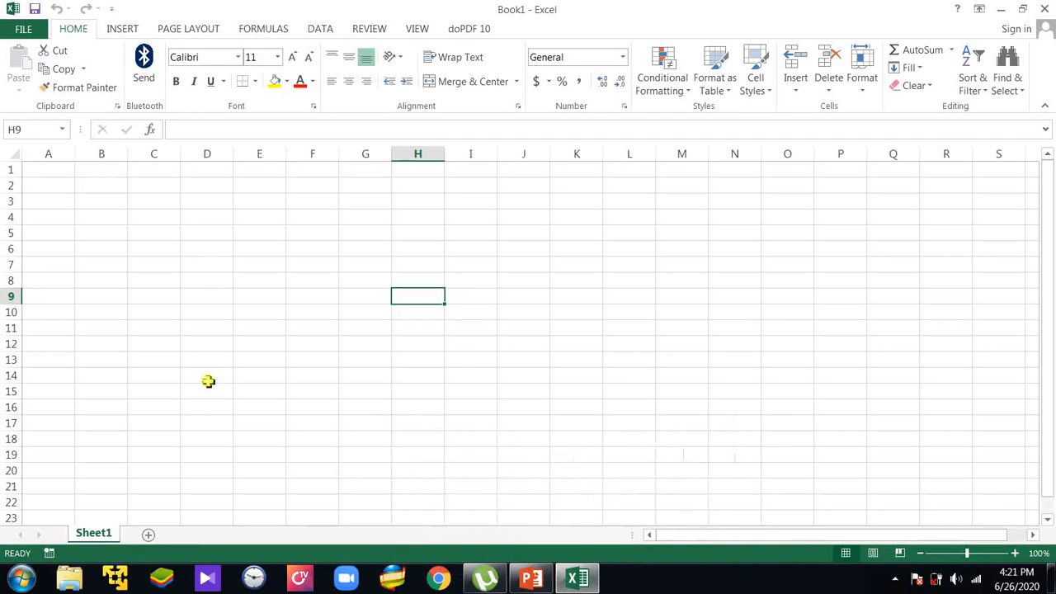
Step: Switch to PowerPoint, run the show from the current slide to the Entering Data into MS Excel slide, and end it
{"action": "left_click", "coordinate": [531, 577]}
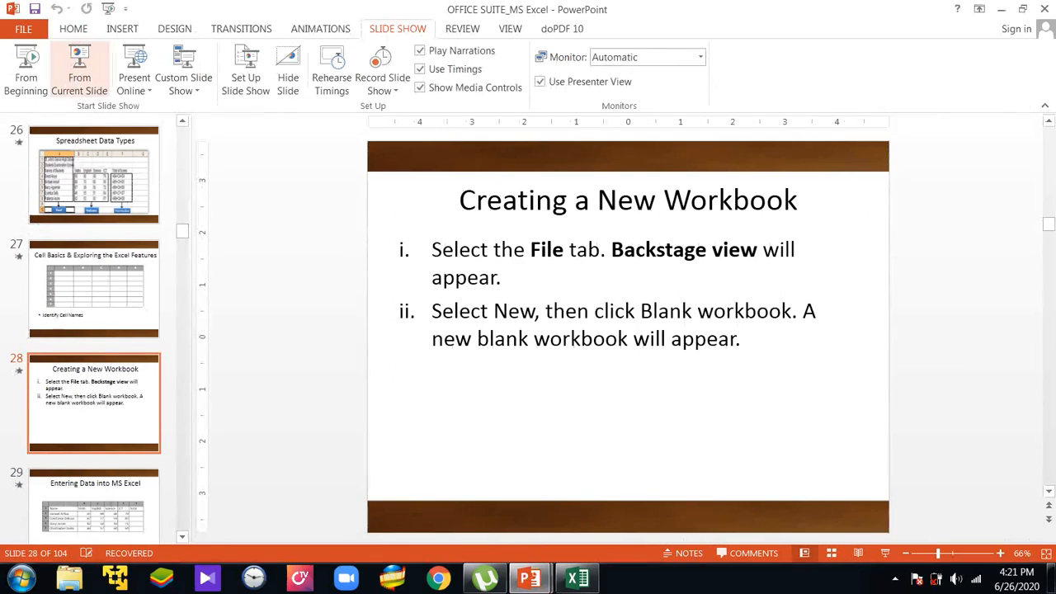
{"action": "left_click", "coordinate": [80, 73]}
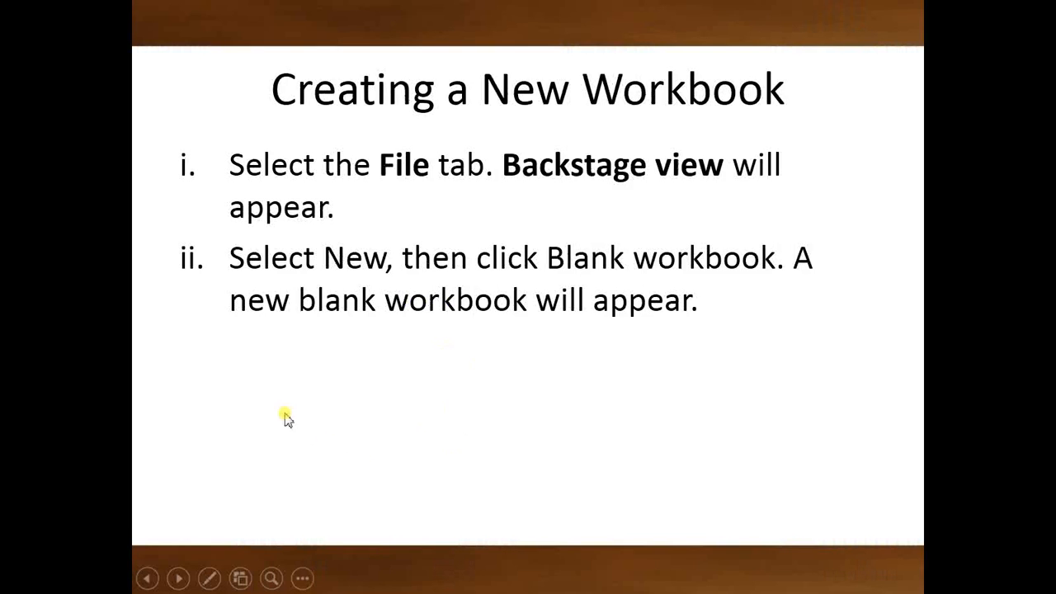
{"action": "left_click", "coordinate": [238, 358]}
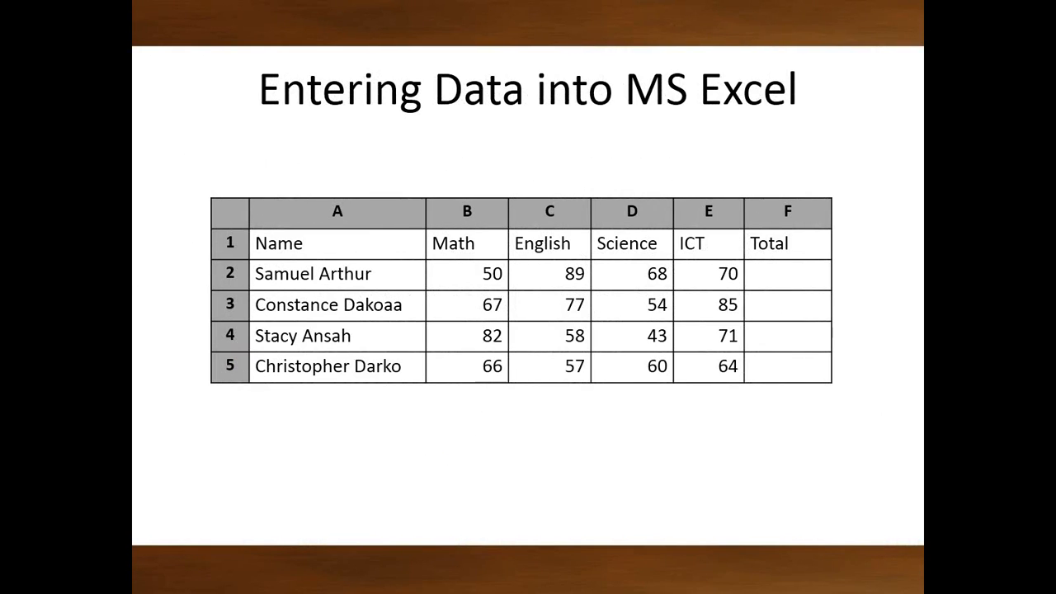
{"action": "key", "text": "Escape"}
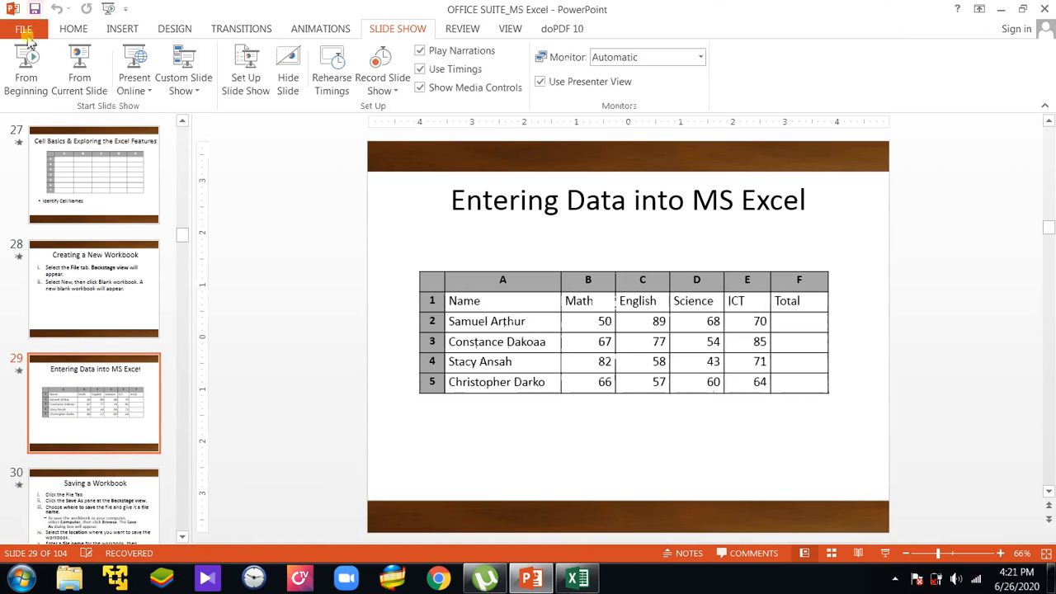
Step: Arrange the PowerPoint presentation window and the Excel Book1 window side by side, each filling half the screen
{"action": "left_click", "coordinate": [1023, 9]}
{"action": "left_click_drag", "start_coordinate": [605, 134], "coordinate": [1, 153]}
{"action": "double_click", "coordinate": [718, 8]}
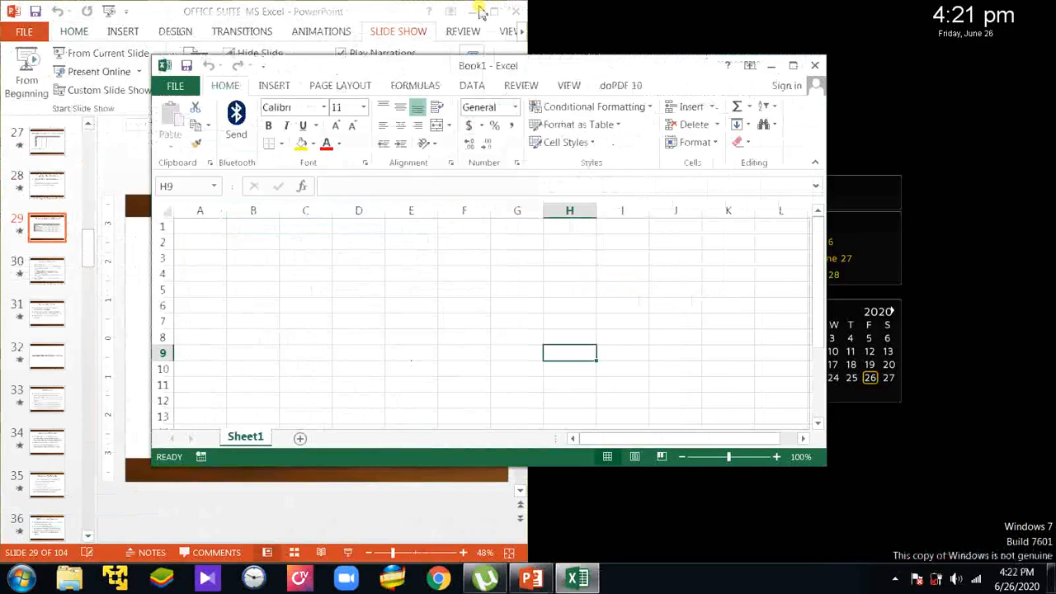
{"action": "left_click_drag", "start_coordinate": [483, 71], "coordinate": [1053, 155]}
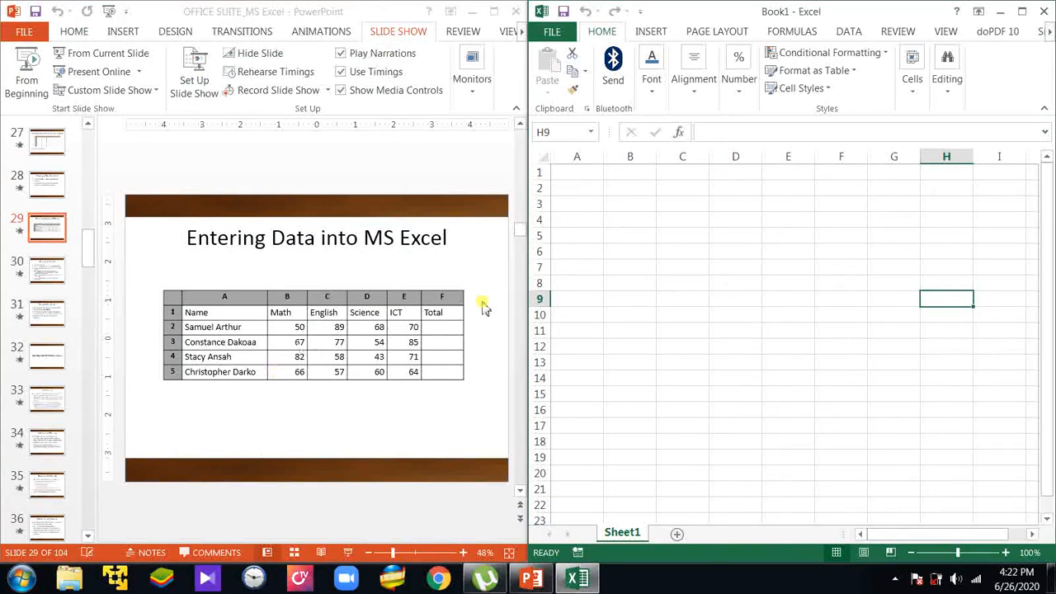
Step: Enter the headings Name, Math, English, Science, ICT and Total across cells A1 to F1 of Book1
{"action": "left_click", "coordinate": [584, 228]}
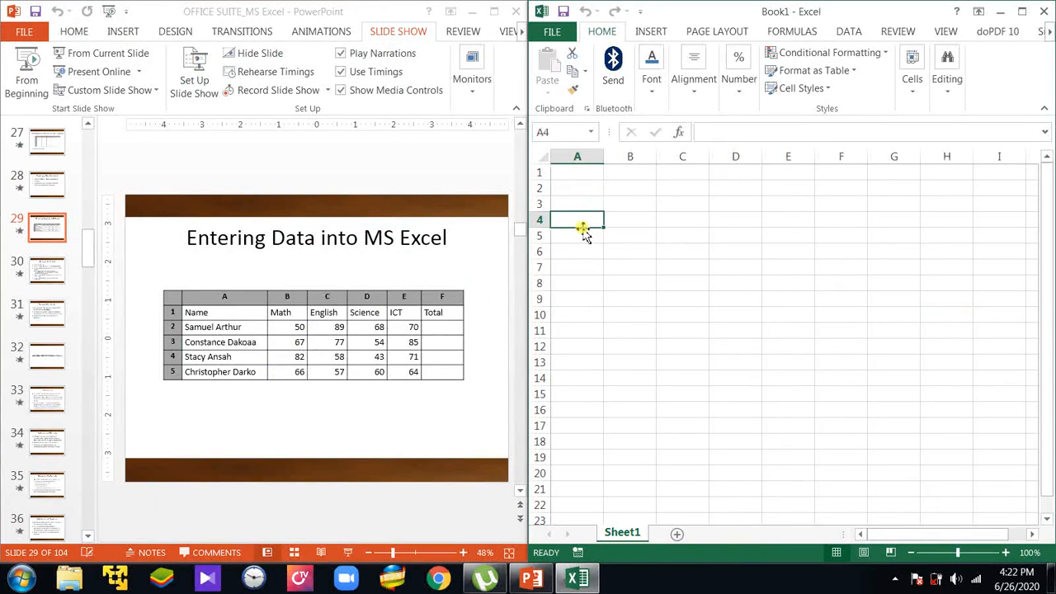
{"action": "left_click", "coordinate": [584, 174]}
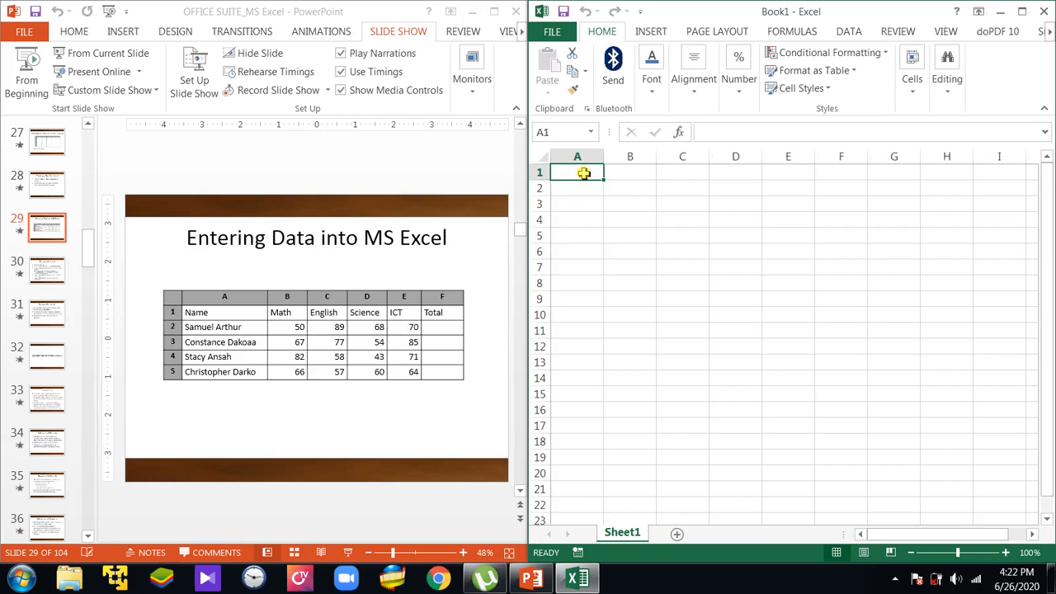
{"action": "type", "text": "Name"}
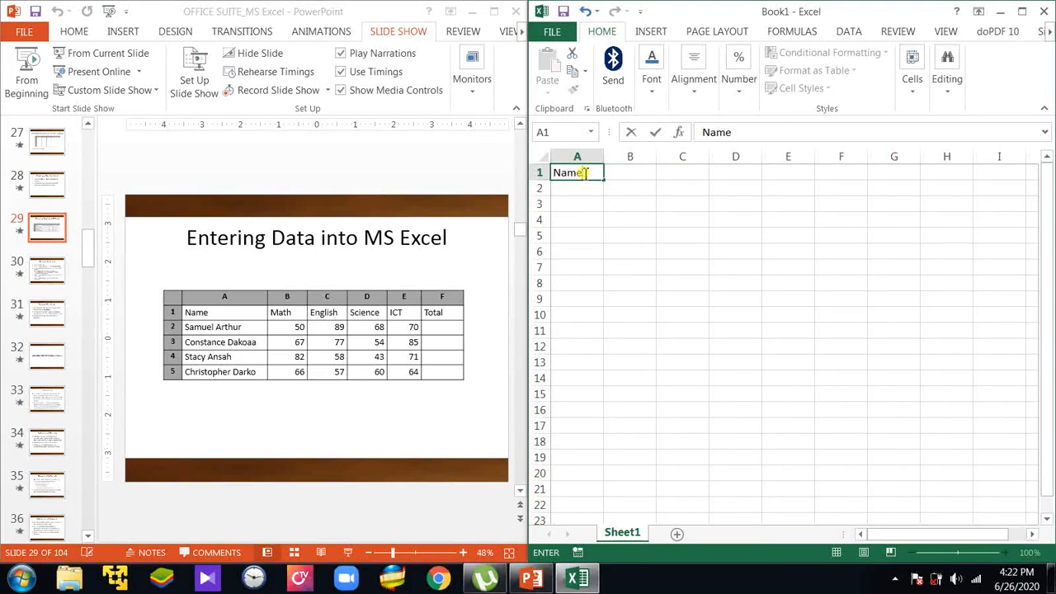
{"action": "key", "text": "Tab"}
{"action": "type", "text": "Math"}
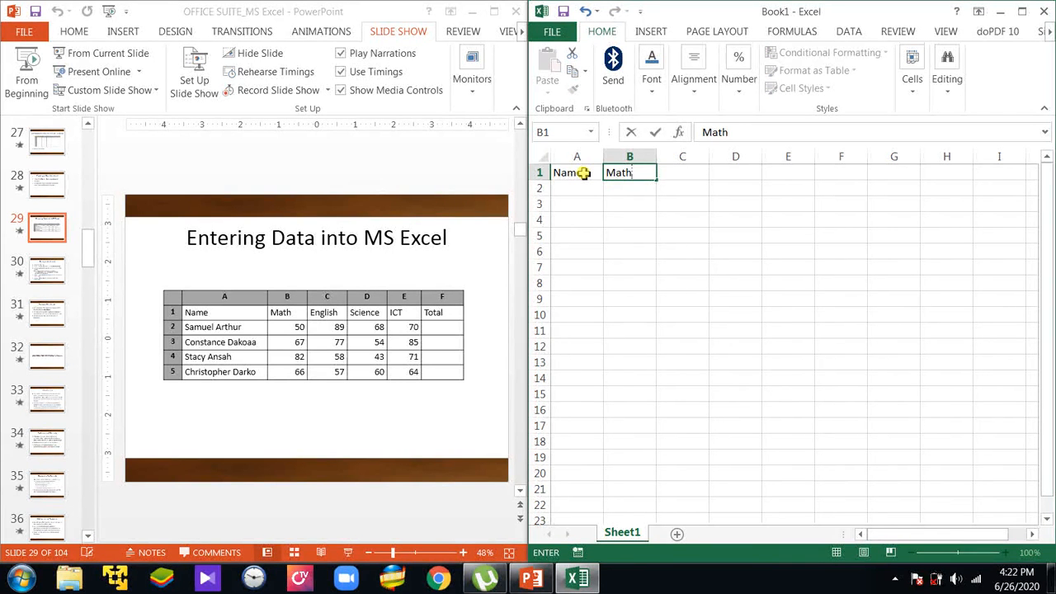
{"action": "key", "text": "Tab"}
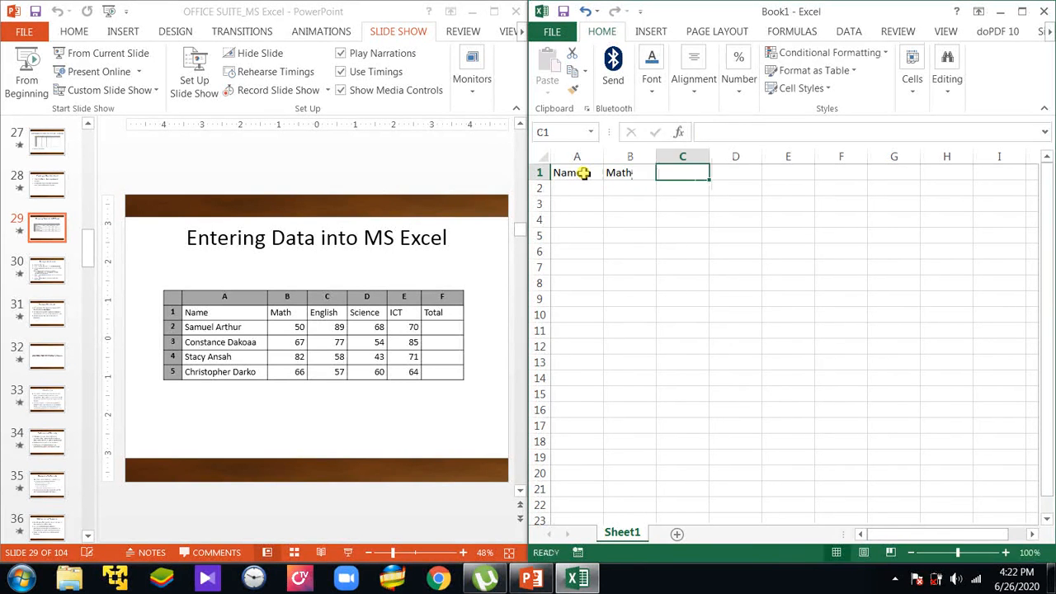
{"action": "type", "text": "English"}
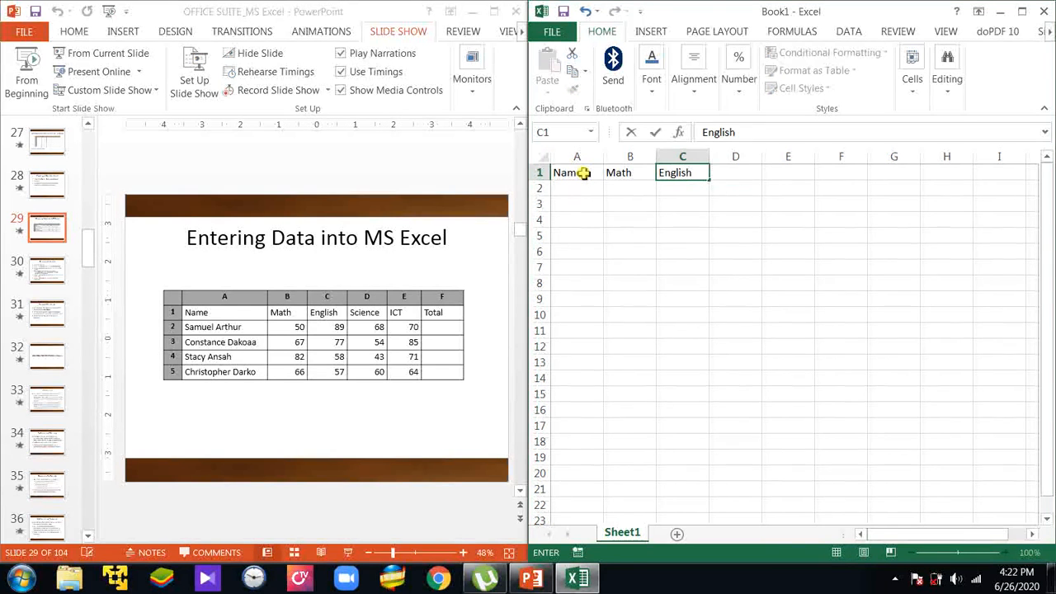
{"action": "key", "text": "Tab"}
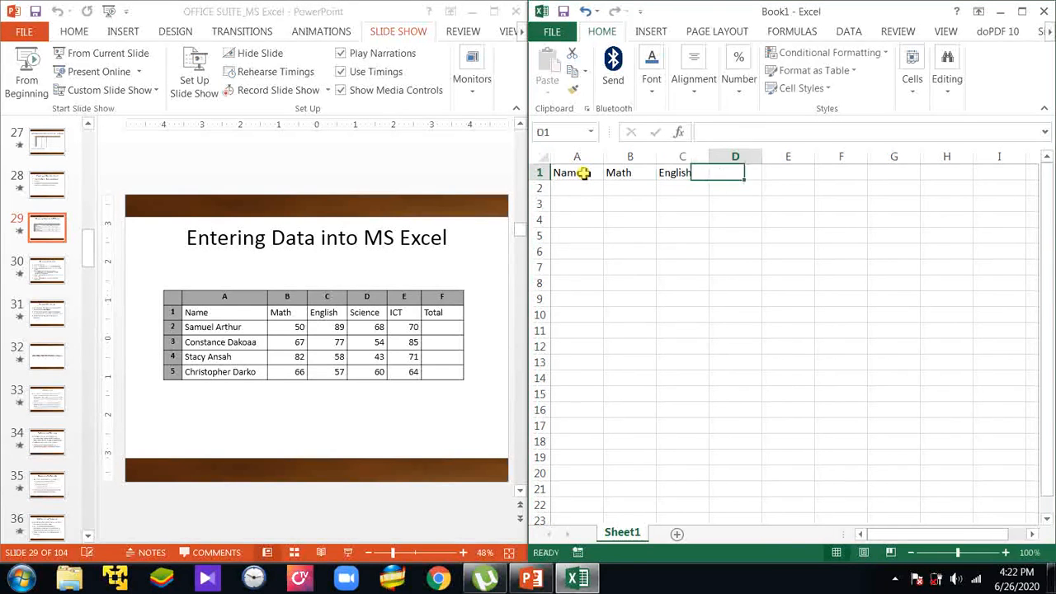
{"action": "type", "text": "Science"}
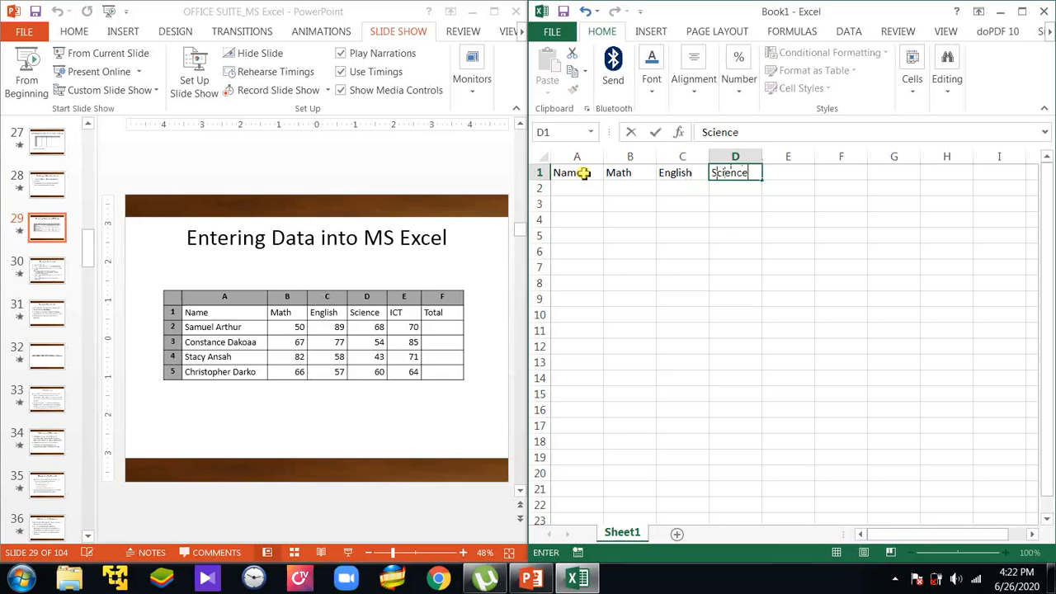
{"action": "key", "text": "Tab"}
{"action": "type", "text": "ICT"}
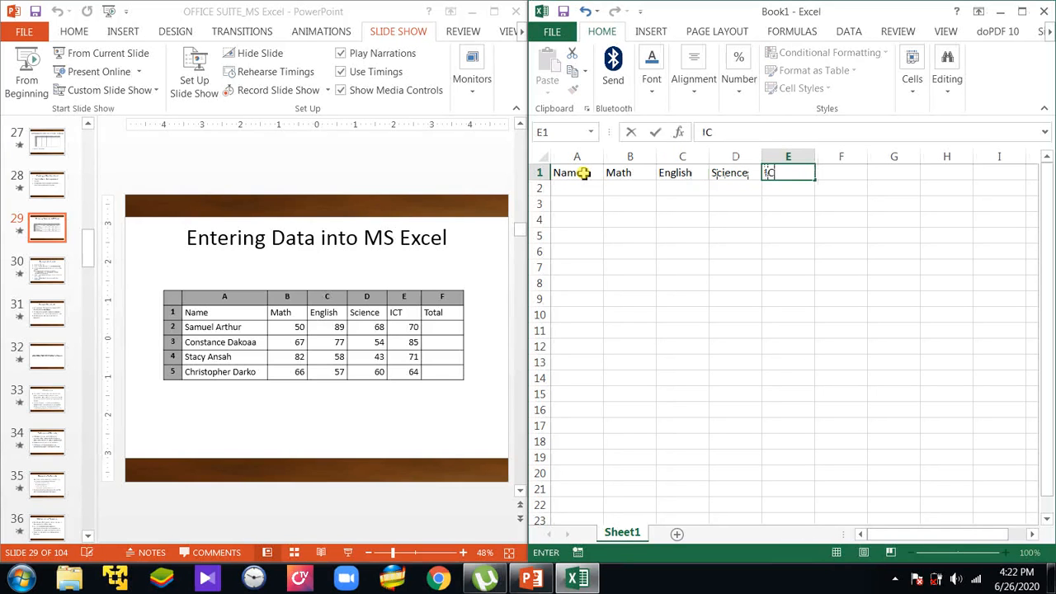
{"action": "key", "text": "Tab"}
{"action": "type", "text": "Total"}
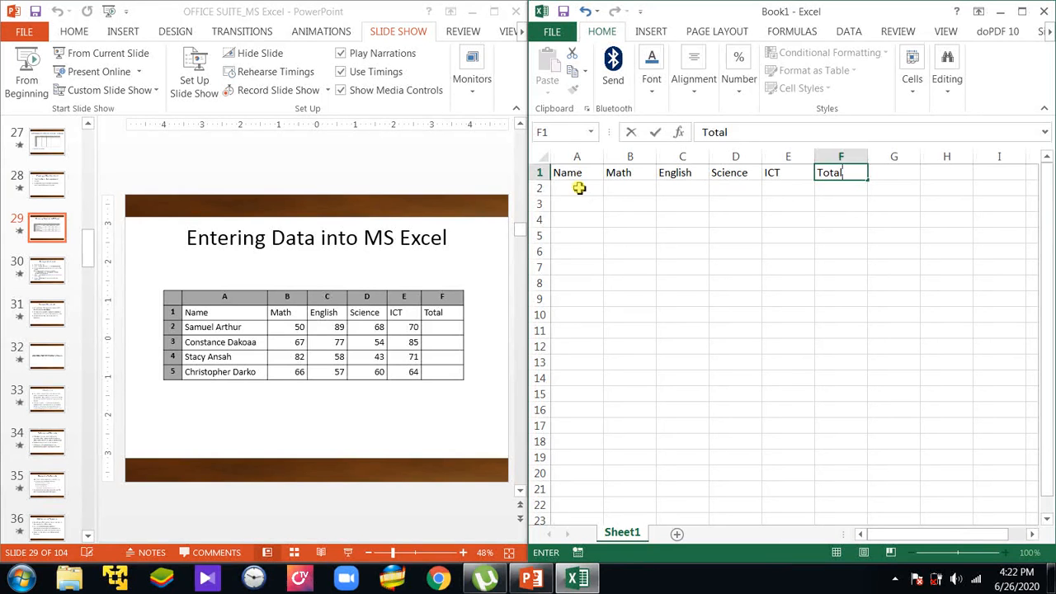
Step: Enter the first student's full name from the slide's table in cell A2
{"action": "left_click", "coordinate": [579, 188]}
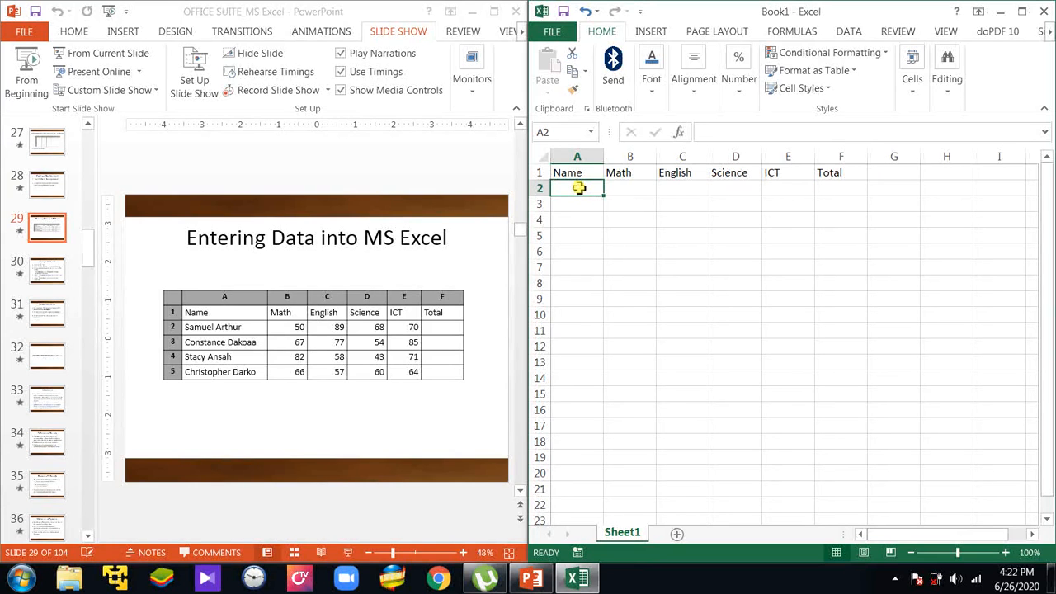
{"action": "type", "text": "Samuel Arthur"}
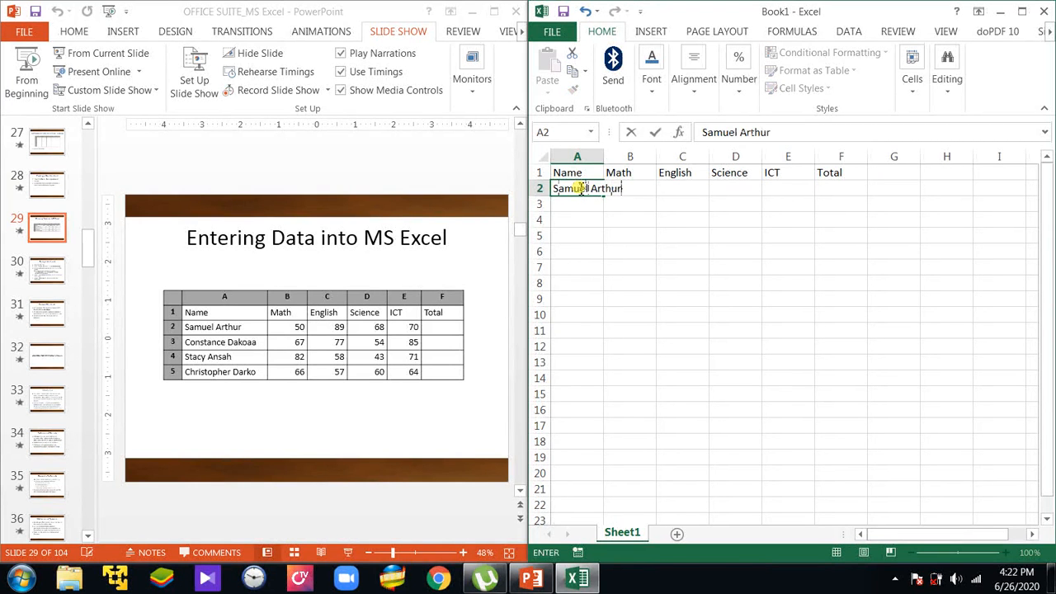
{"action": "key", "text": "Return"}
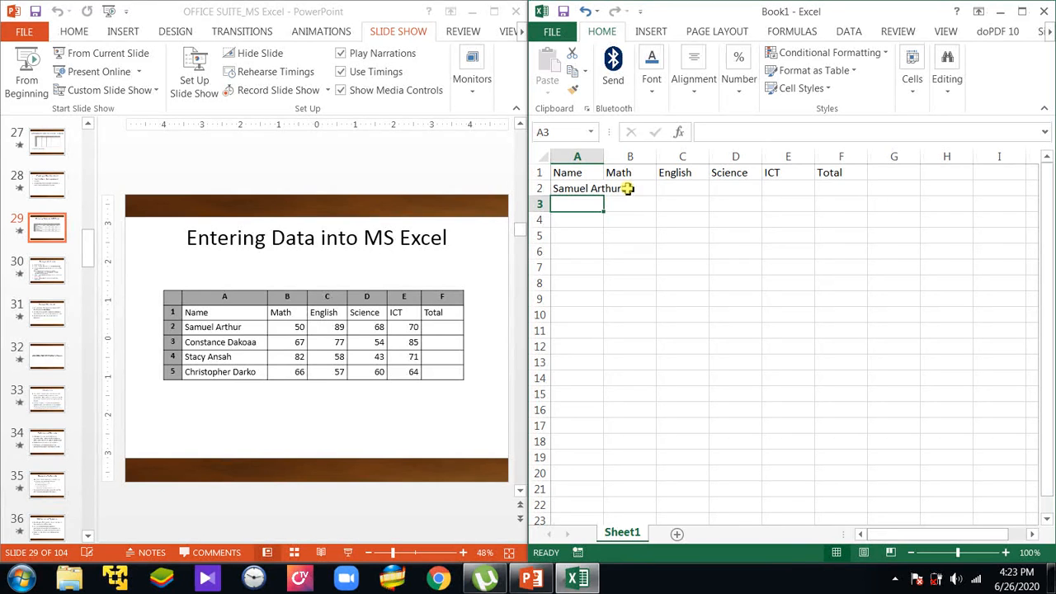
Step: Check the contents of cells A2 and B2, and widen column A until the student's full name fits with room to spare
{"action": "left_click", "coordinate": [576, 189]}
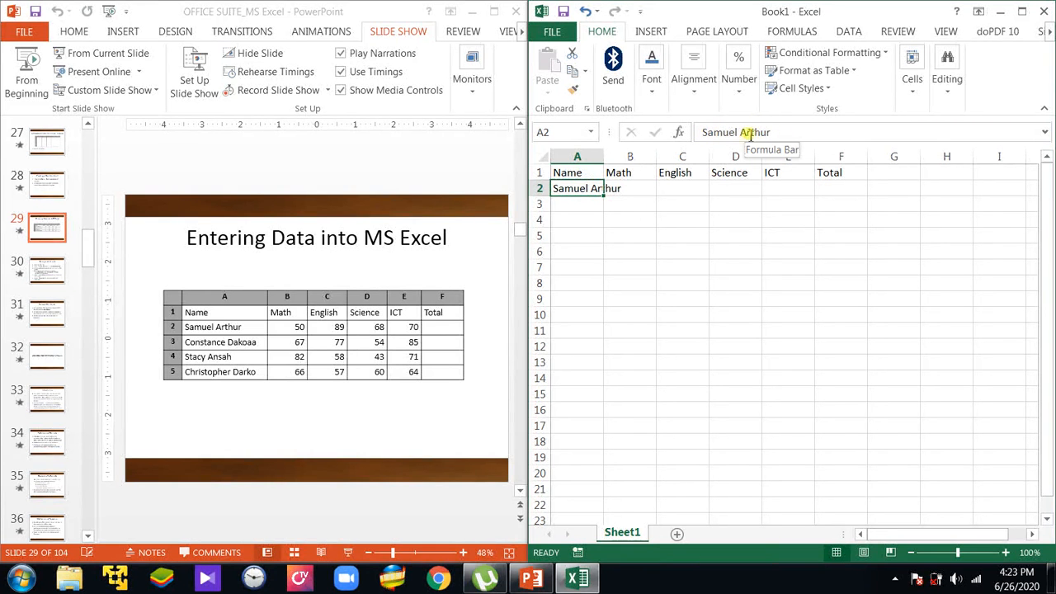
{"action": "left_click", "coordinate": [640, 189]}
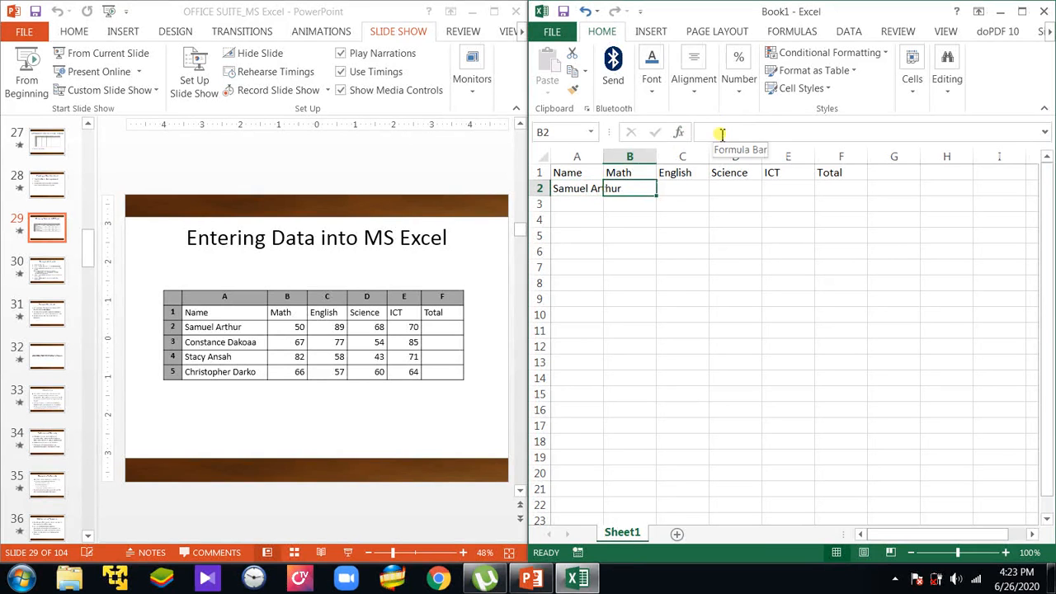
{"action": "left_click", "coordinate": [593, 189]}
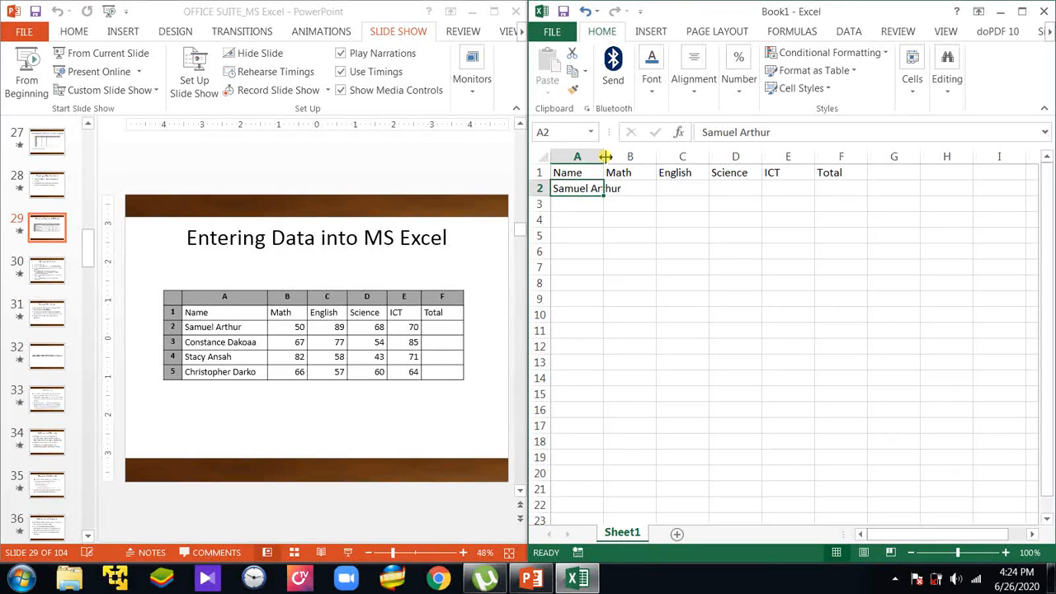
{"action": "left_click_drag", "start_coordinate": [605, 156], "coordinate": [635, 156]}
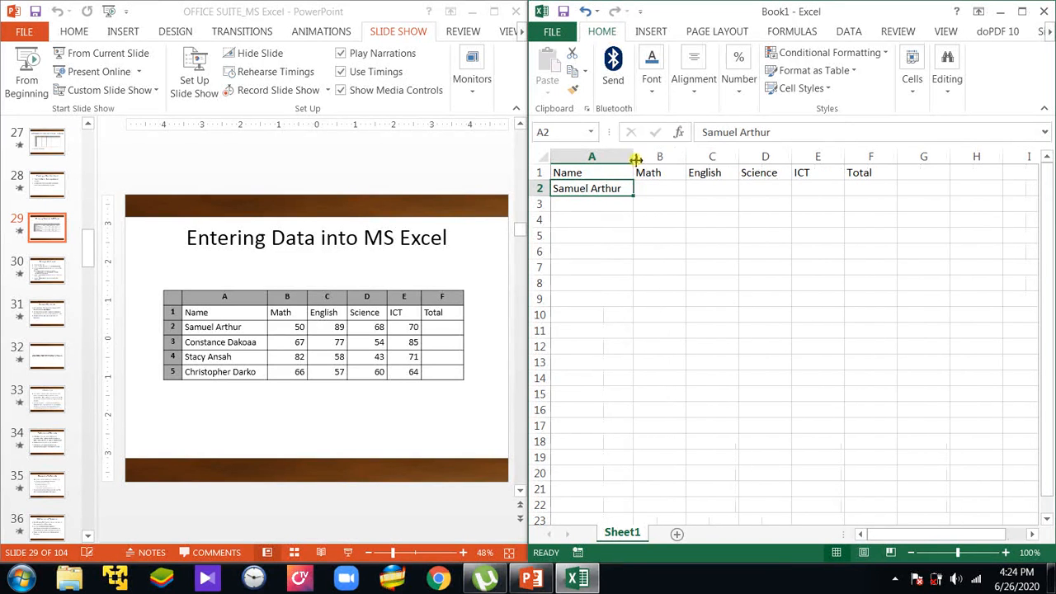
{"action": "left_click_drag", "start_coordinate": [633, 156], "coordinate": [689, 164]}
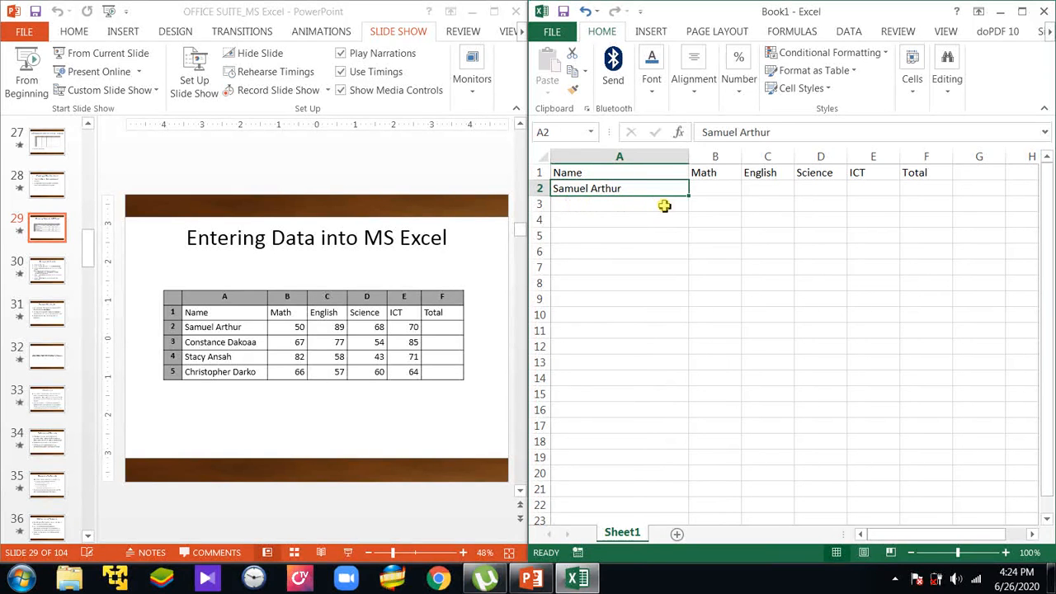
Step: Enter the second student's full name in cell A3 of Book1
{"action": "left_click", "coordinate": [606, 204]}
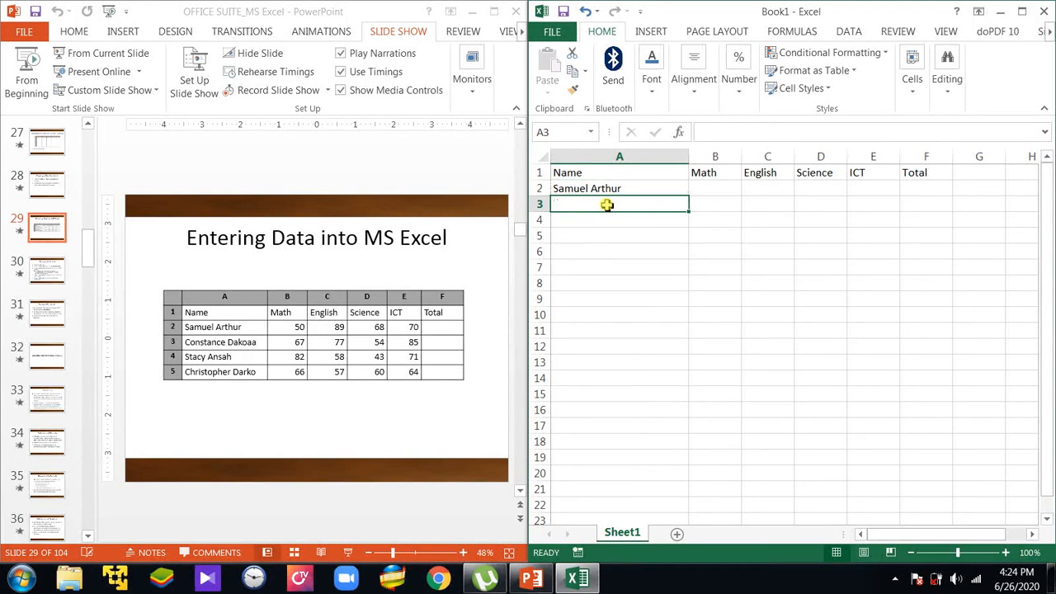
{"action": "type", "text": "Cons"}
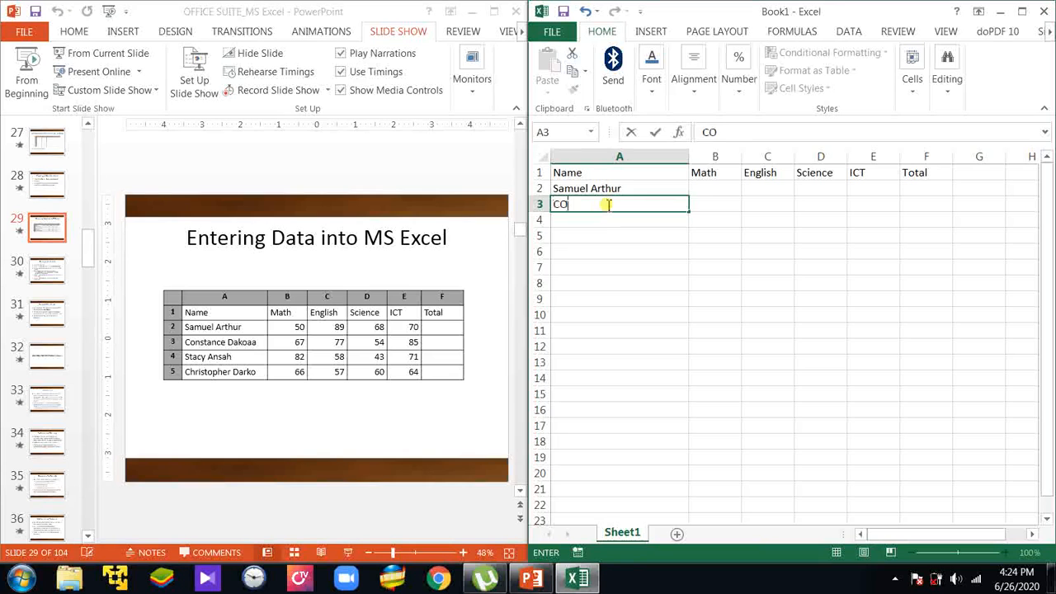
{"action": "key", "text": "BackSpace"}
{"action": "key", "text": "BackSpace"}
{"action": "key", "text": "BackSpace"}
{"action": "type", "text": "onstance Dar"}
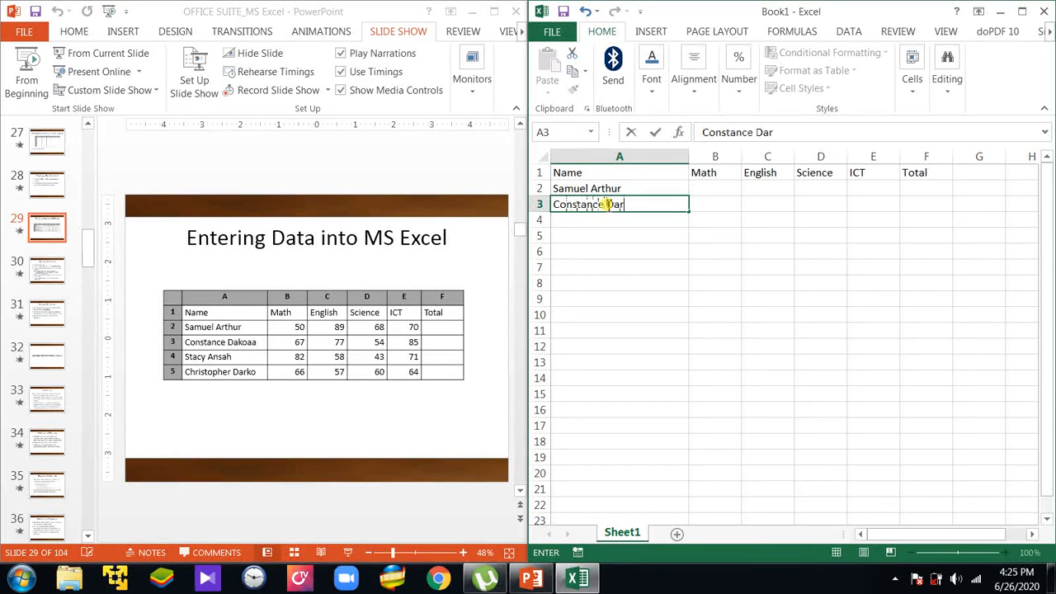
{"action": "type", "text": "koaa"}
{"action": "key", "text": "Return"}
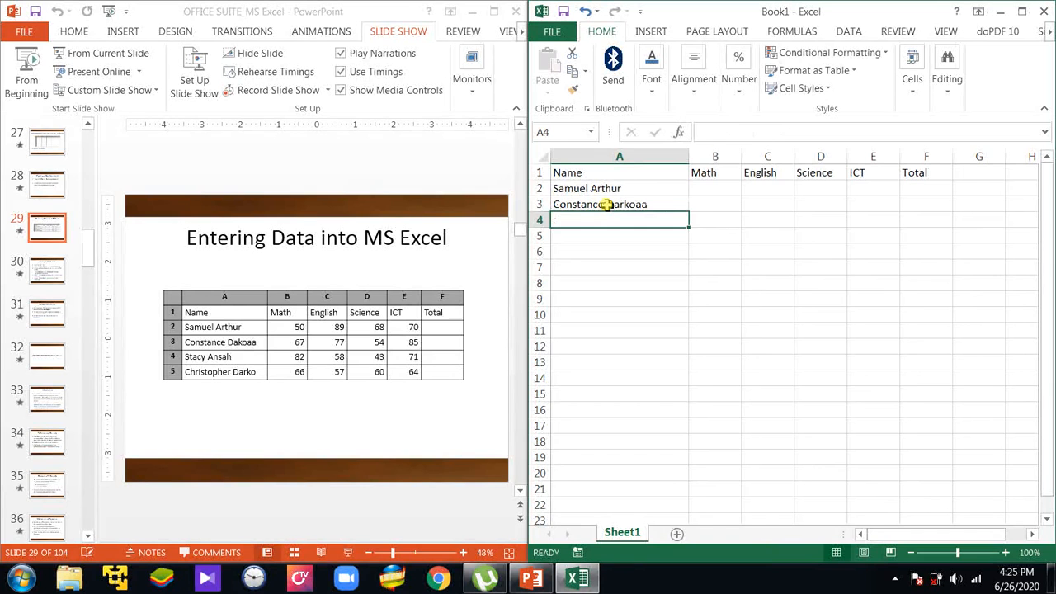
Step: Enter the third and fourth students' full names from the slide's table in cells A4 and A5
{"action": "type", "text": "St"}
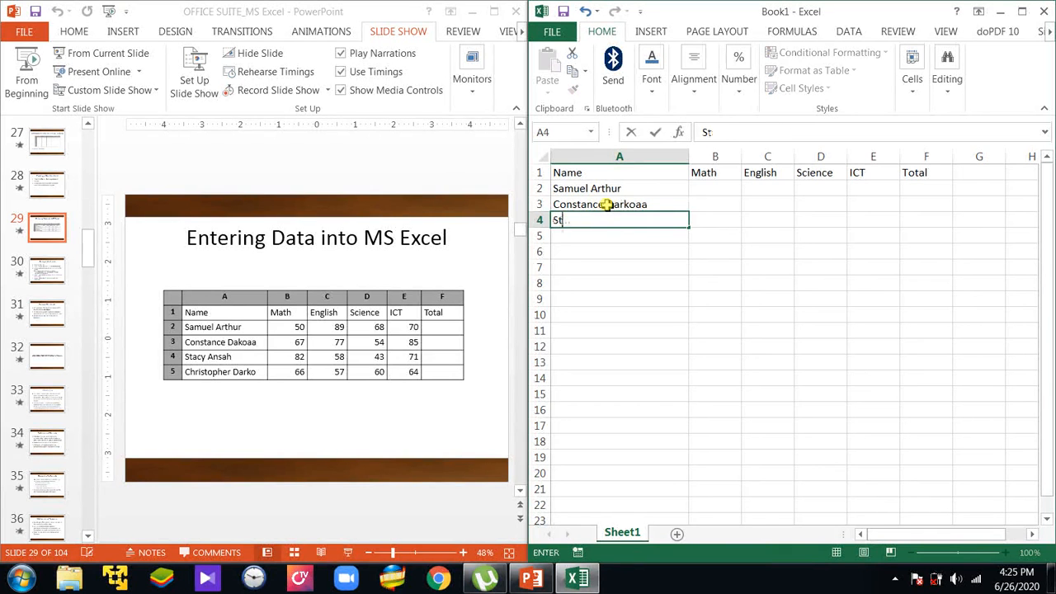
{"action": "type", "text": "acy Ansah"}
{"action": "key", "text": "Return"}
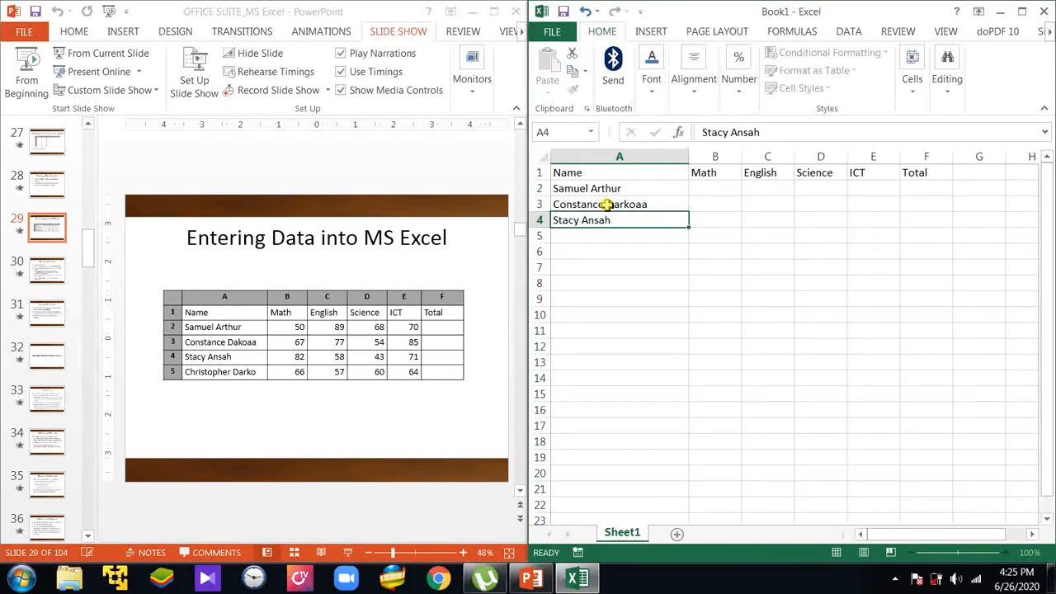
{"action": "type", "text": "Chr"}
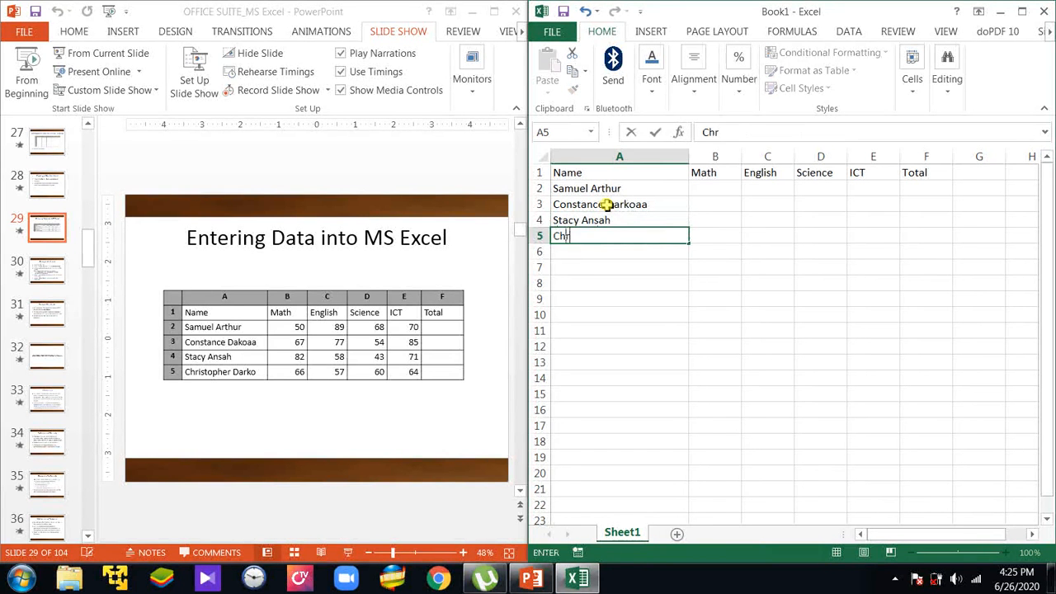
{"action": "type", "text": "istophe"}
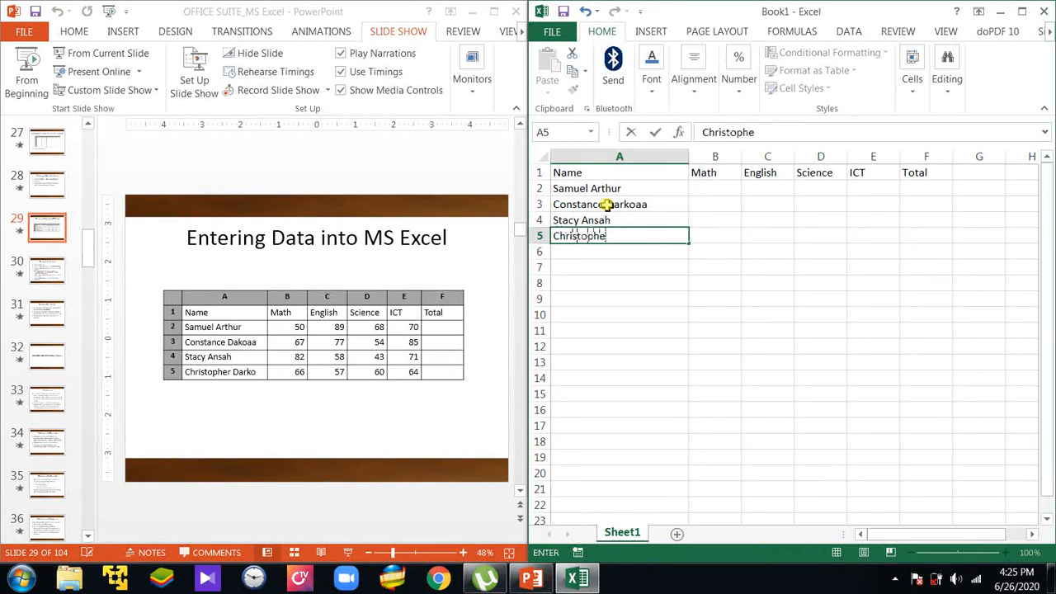
{"action": "type", "text": "r Darko"}
Step: Fill in the Math marks 50, 67, 82 and 66 in cells B2 to B5
{"action": "left_click", "coordinate": [718, 188]}
{"action": "type", "text": "50"}
{"action": "key", "text": "Return"}
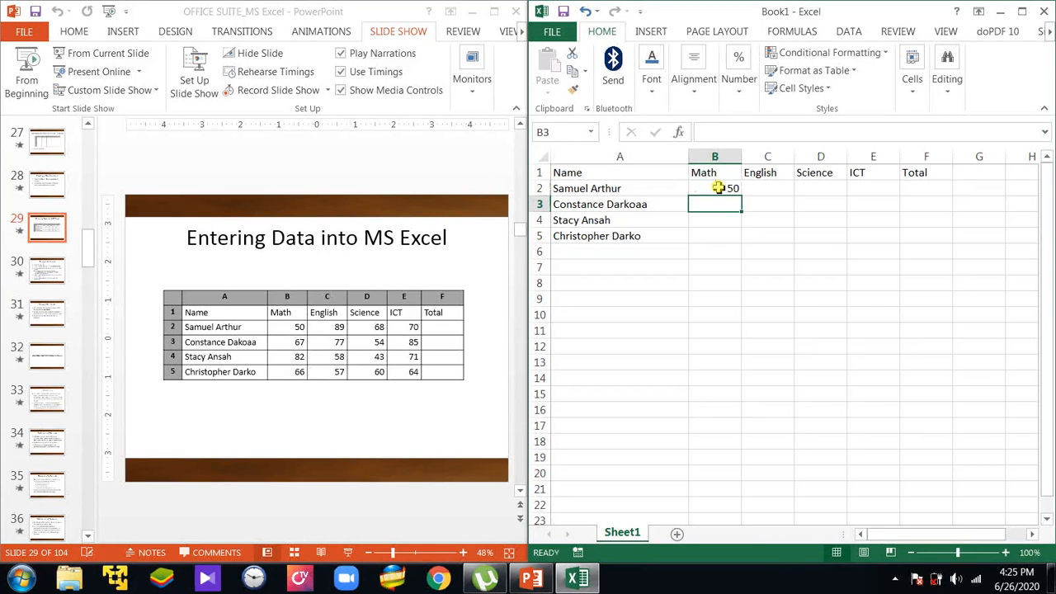
{"action": "type", "text": "67"}
{"action": "key", "text": "Return"}
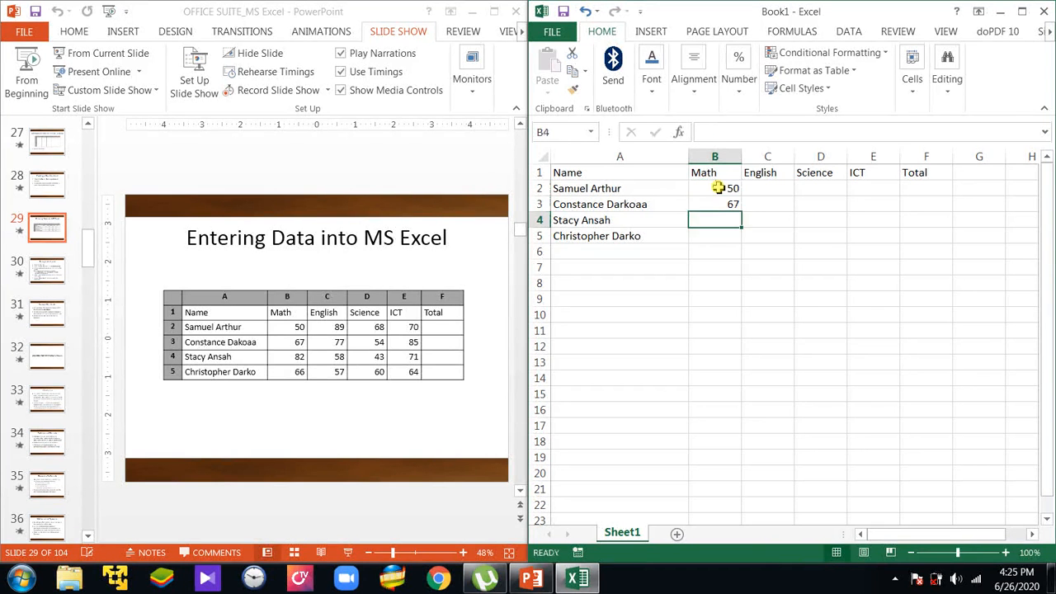
{"action": "type", "text": "82"}
{"action": "key", "text": "Return"}
{"action": "type", "text": "66"}
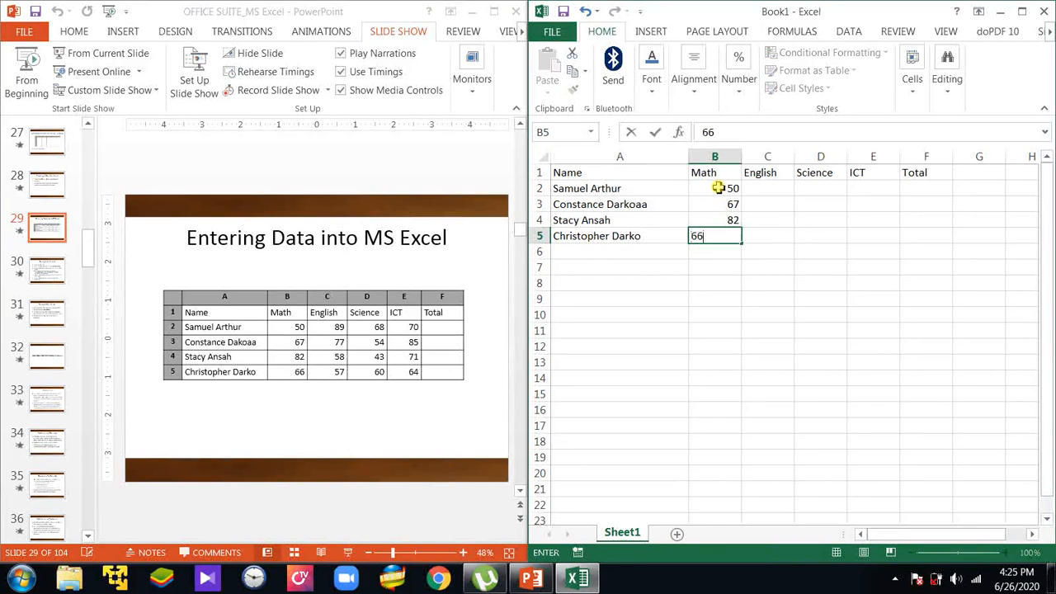
{"action": "left_click", "coordinate": [747, 266]}
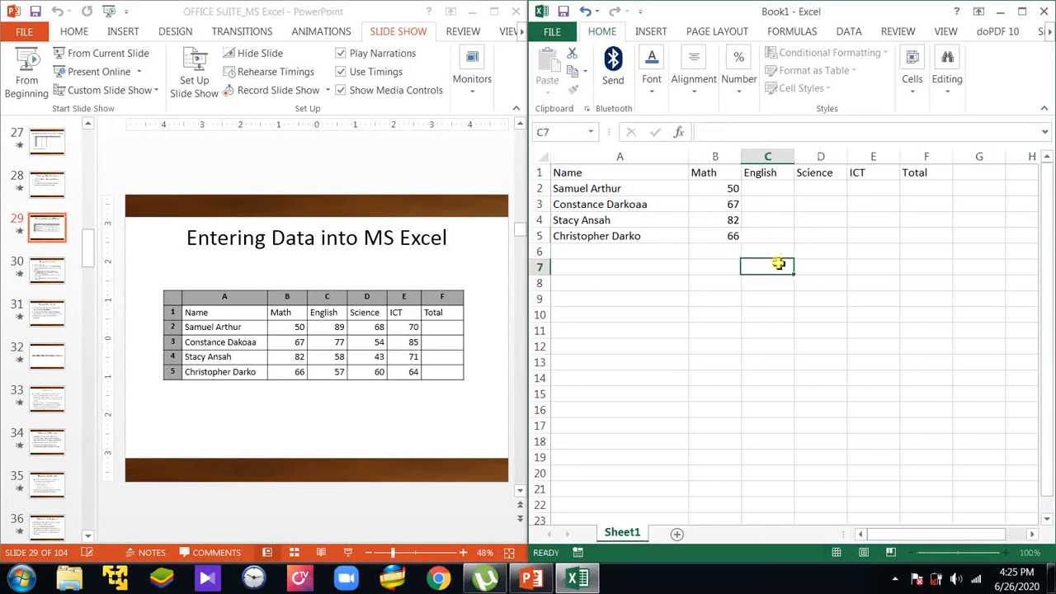
Step: Fill in the English marks 89, 77, 58 and 57 in cells C2 to C5
{"action": "left_click", "coordinate": [775, 189]}
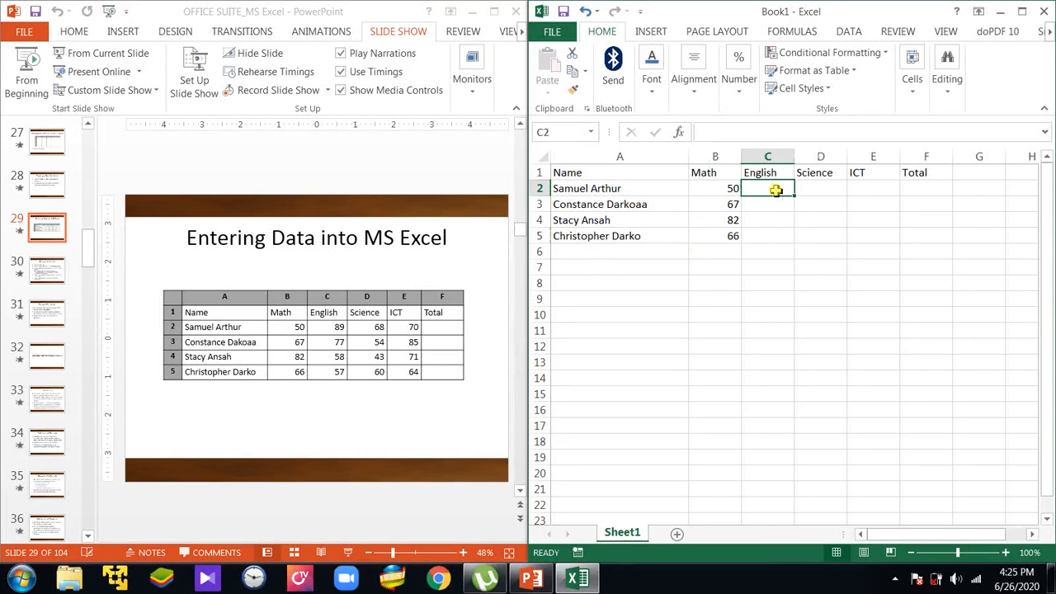
{"action": "type", "text": "89"}
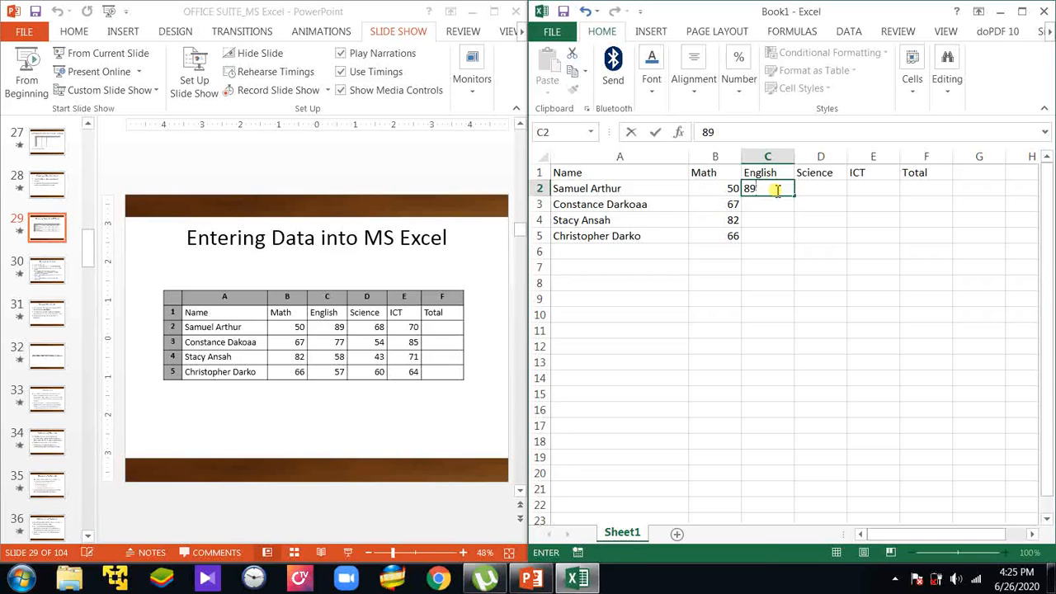
{"action": "key", "text": "Return"}
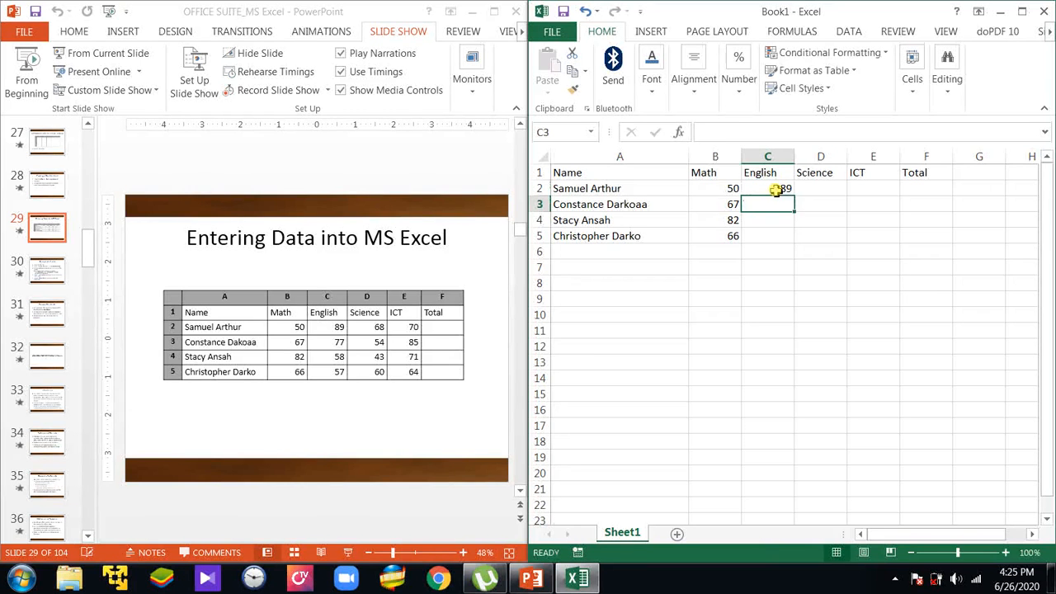
{"action": "type", "text": "77"}
{"action": "key", "text": "Return"}
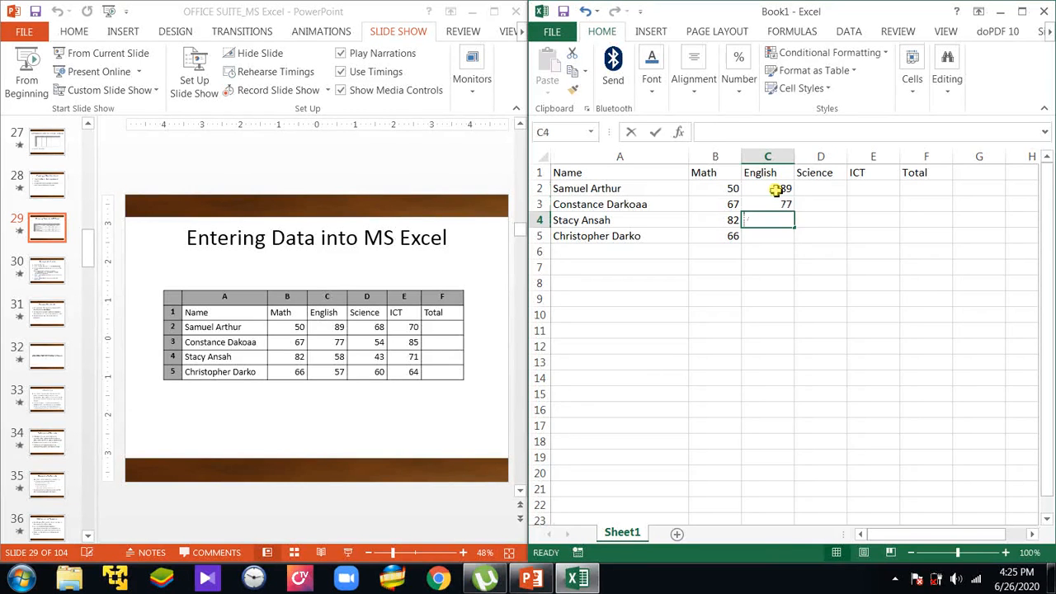
{"action": "type", "text": "58"}
{"action": "key", "text": "Return"}
{"action": "type", "text": "57"}
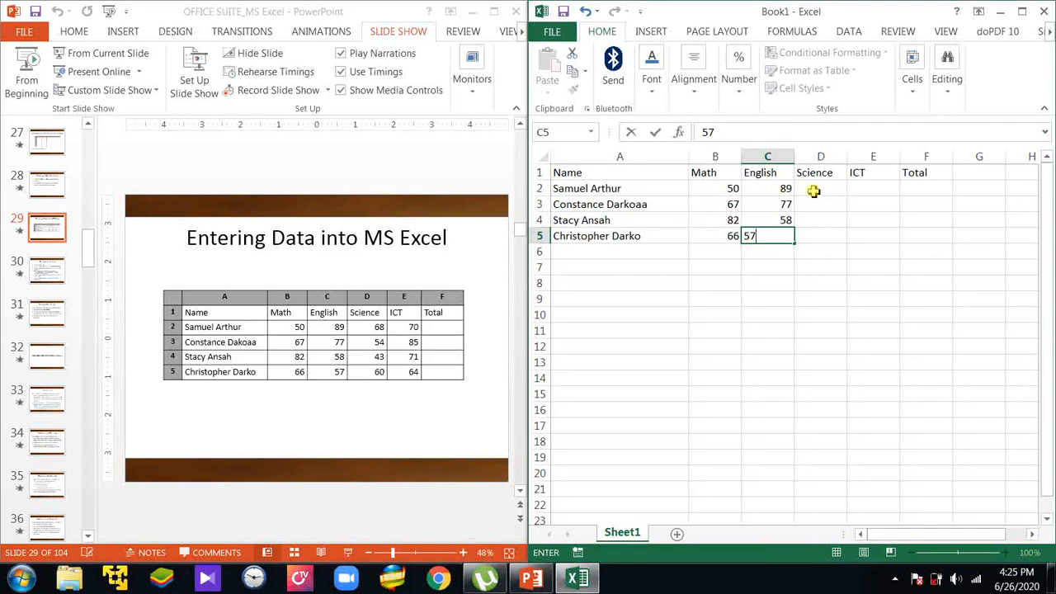
Step: Fill in the Science marks 68, 54, 43 and 64 in cells D2 to D5
{"action": "left_click", "coordinate": [812, 191]}
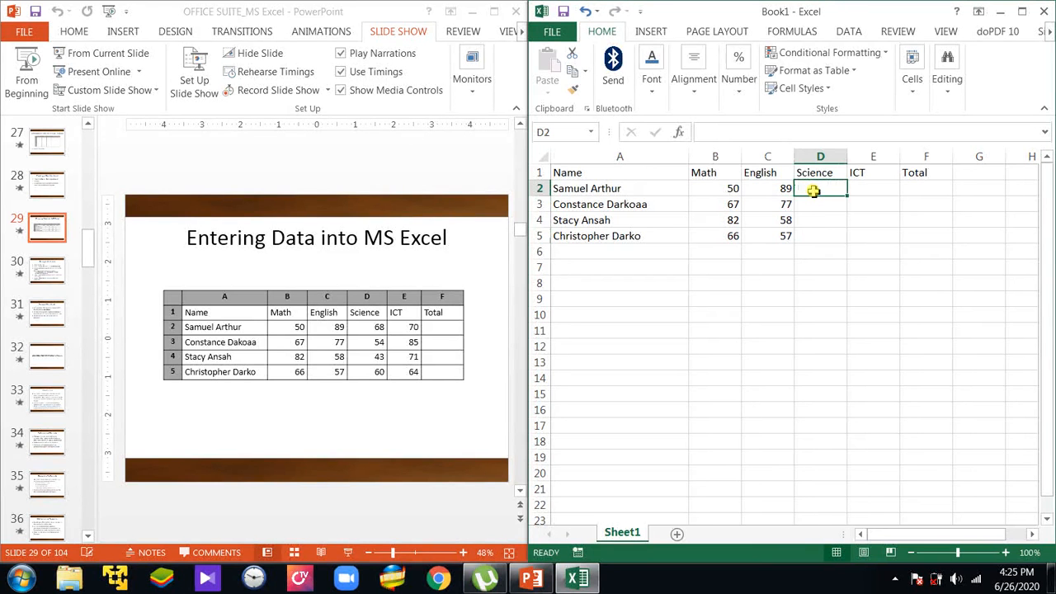
{"action": "type", "text": "68"}
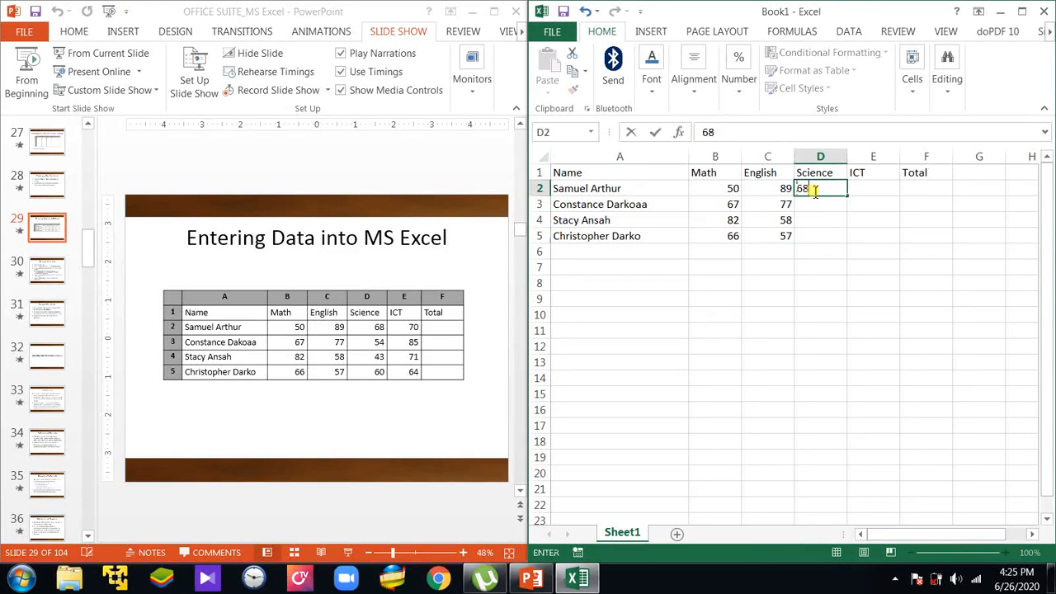
{"action": "key", "text": "Return"}
{"action": "type", "text": "54"}
{"action": "key", "text": "Return"}
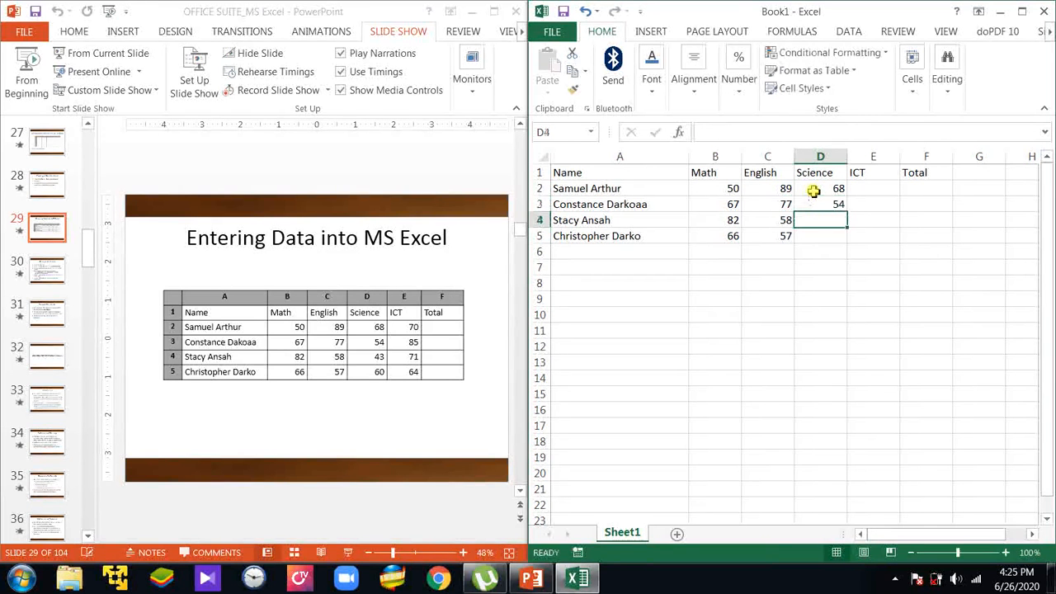
{"action": "type", "text": "43"}
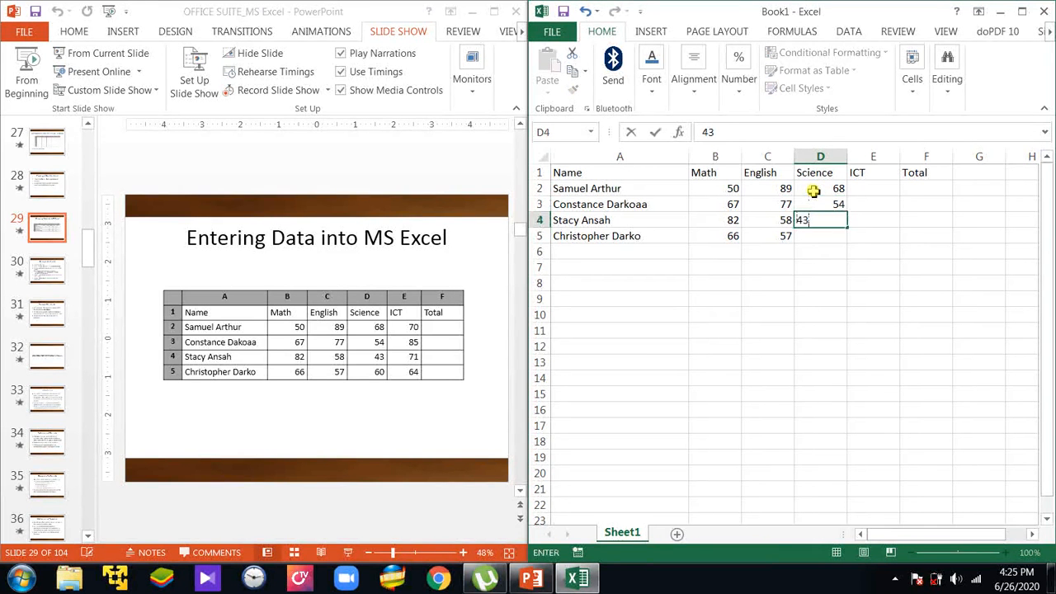
{"action": "key", "text": "Return"}
{"action": "type", "text": "64"}
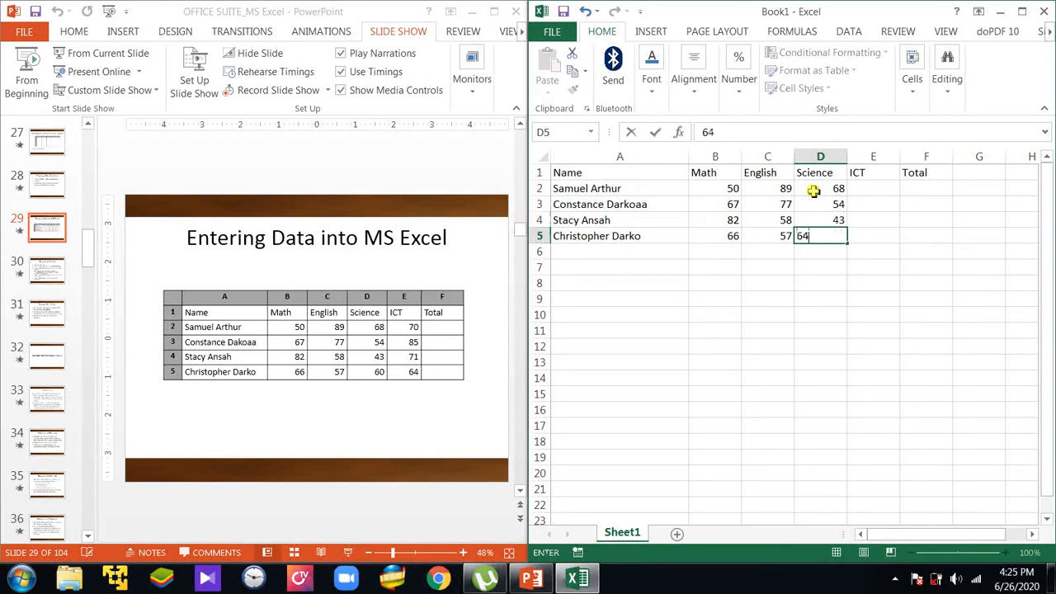
Step: Fill in the ICT marks 70, 85, 71 and 64 in cells E2 to E5
{"action": "left_click", "coordinate": [864, 192]}
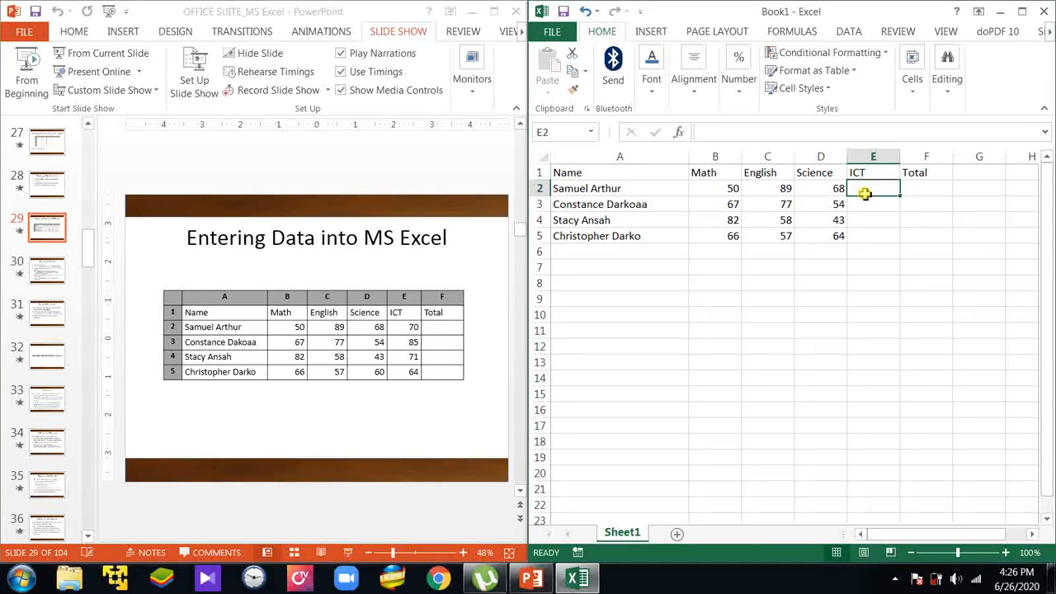
{"action": "type", "text": "70"}
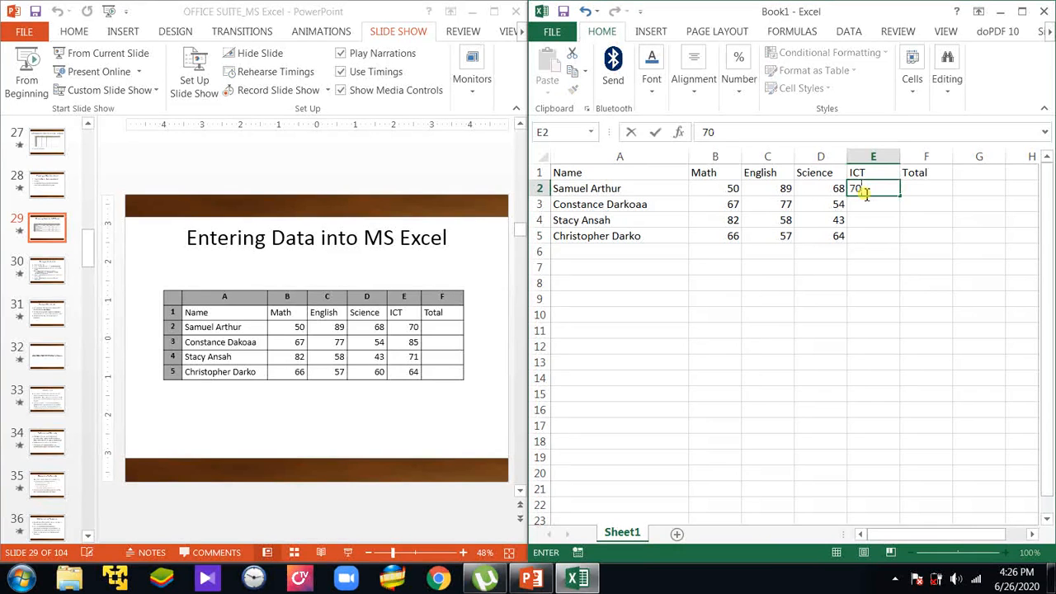
{"action": "type", "text": "85"}
{"action": "key", "text": "BackSpace"}
{"action": "key", "text": "BackSpace"}
{"action": "key", "text": "Return"}
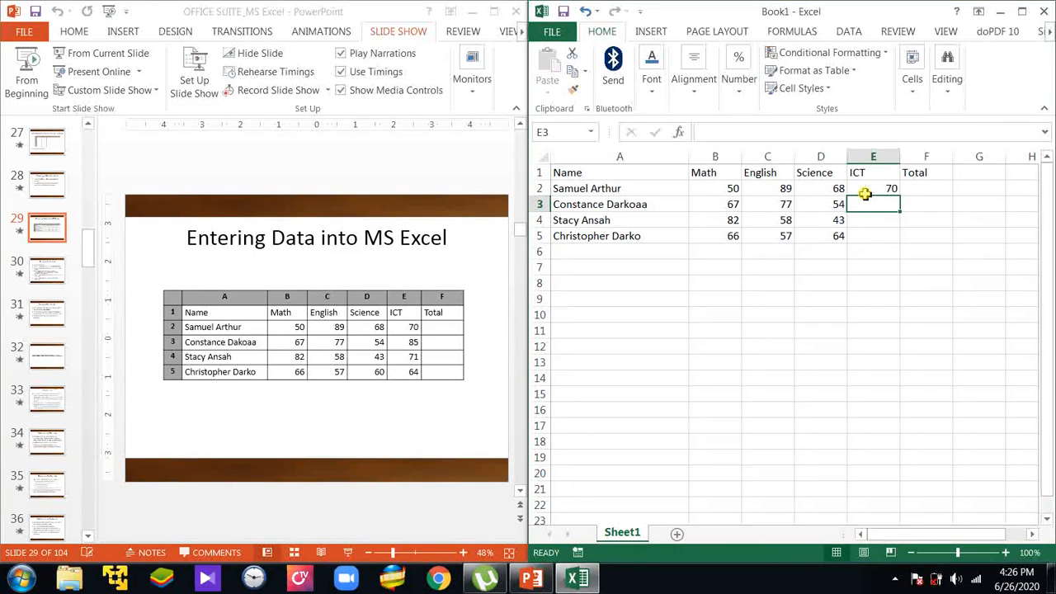
{"action": "type", "text": "85"}
{"action": "key", "text": "Return"}
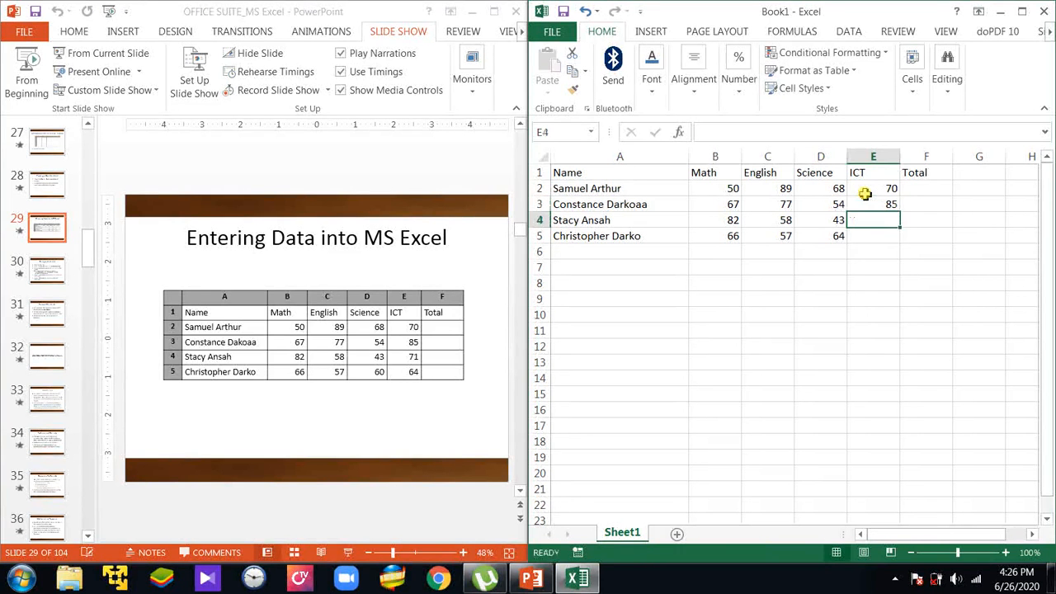
{"action": "type", "text": "71"}
{"action": "key", "text": "Return"}
{"action": "type", "text": "64"}
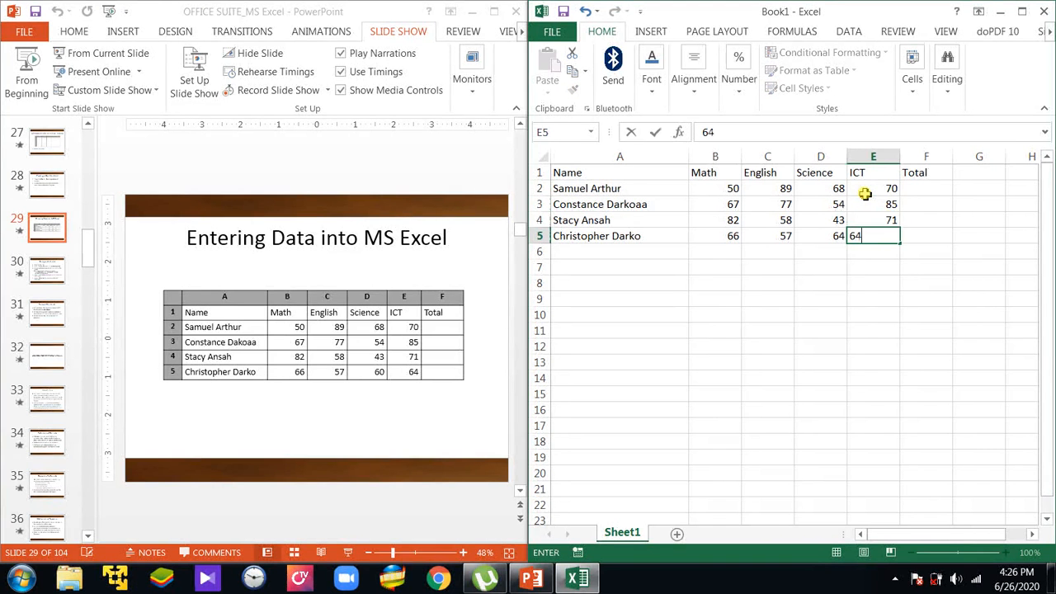
{"action": "left_click", "coordinate": [840, 333]}
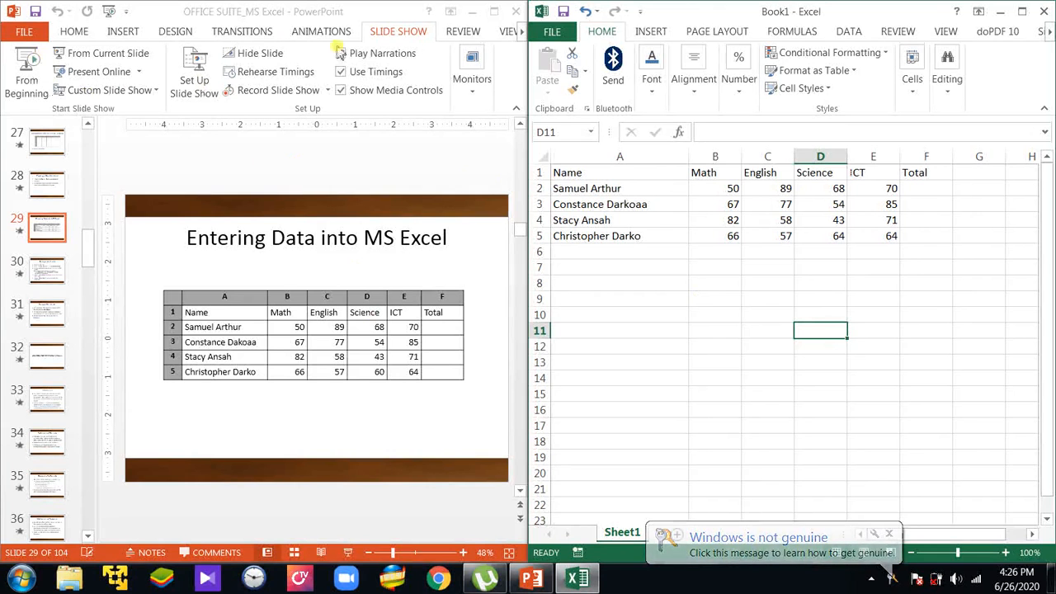
Step: Maximize the PowerPoint window and present the slide show from the current slide, advancing to the Saving a Workbook slide
{"action": "left_click", "coordinate": [495, 12]}
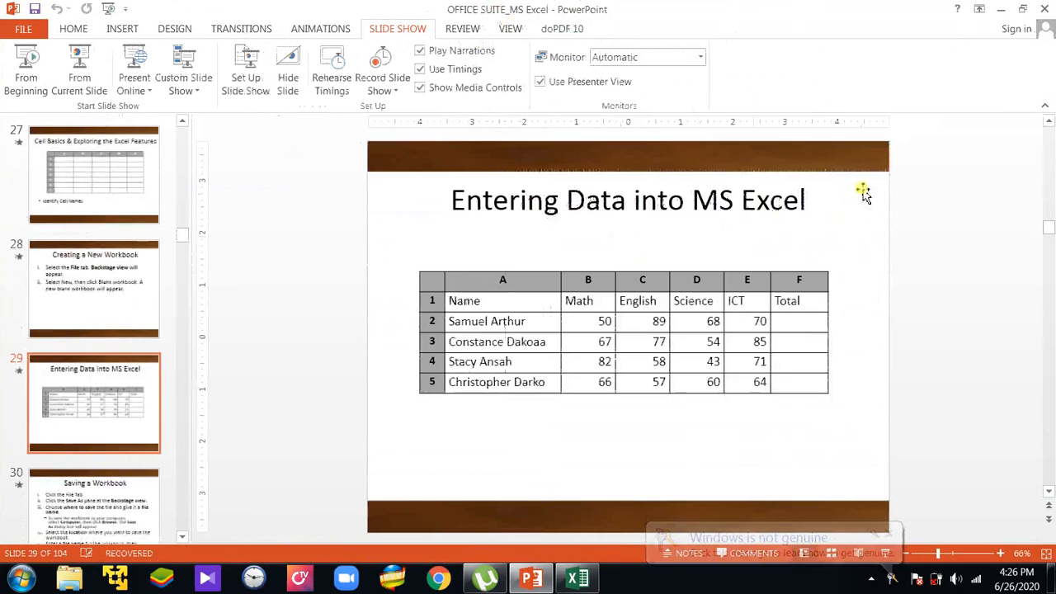
{"action": "left_click", "coordinate": [86, 71]}
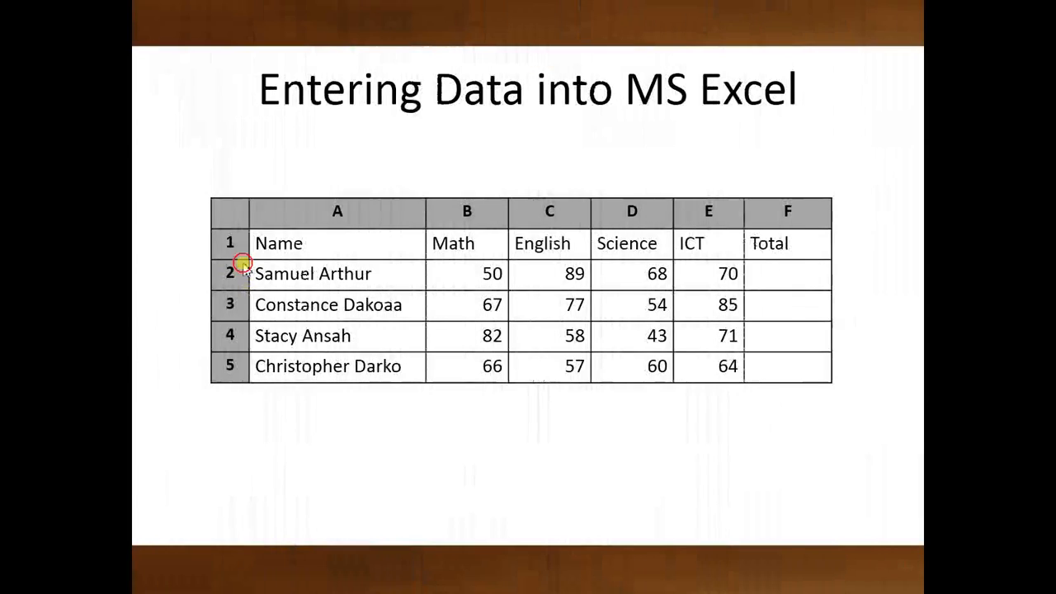
{"action": "left_click", "coordinate": [245, 270]}
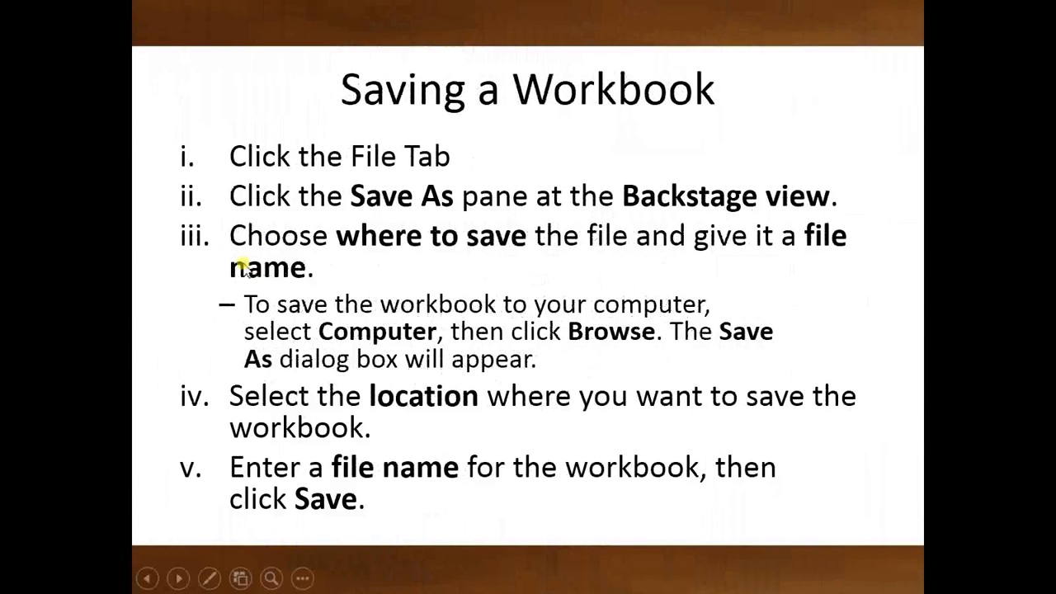